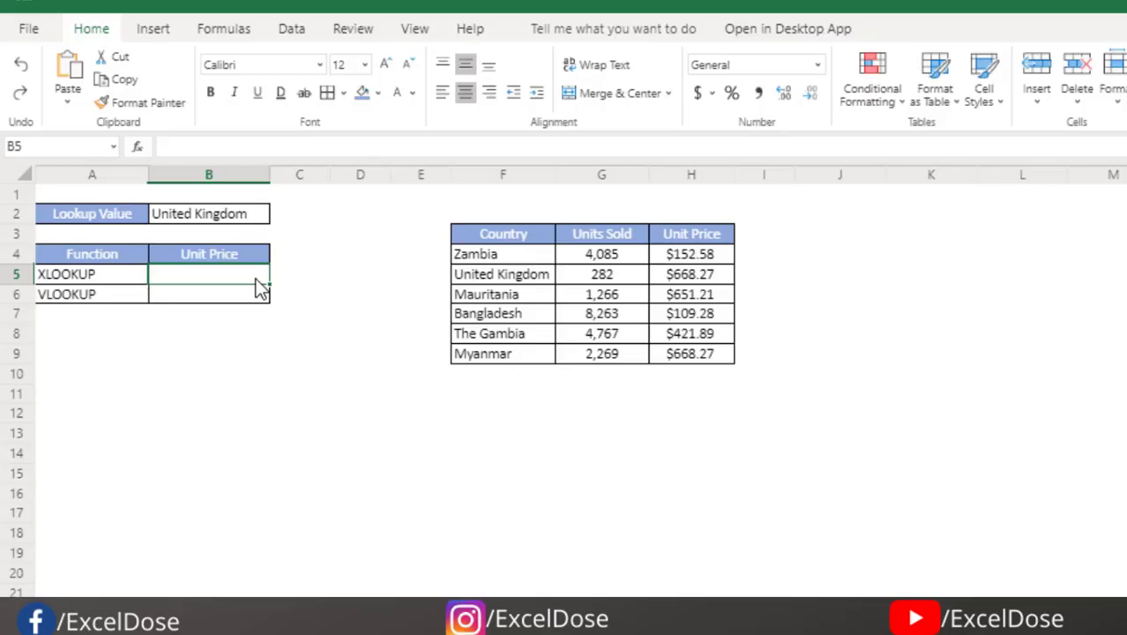
- Enter =XLOOKUP(B2,F4:F9,H4:H9) in cell B5 to return the lookup country's unit price
{"action": "type", "text": "=xl"}
{"action": "key", "text": "Tab"}
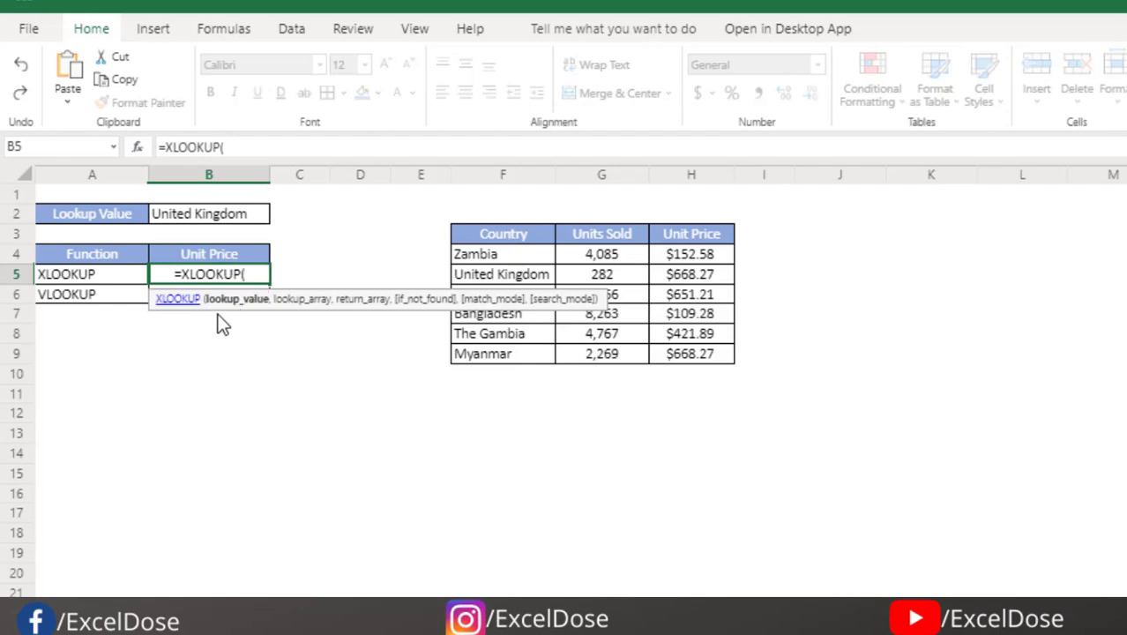
{"action": "left_click", "coordinate": [211, 213]}
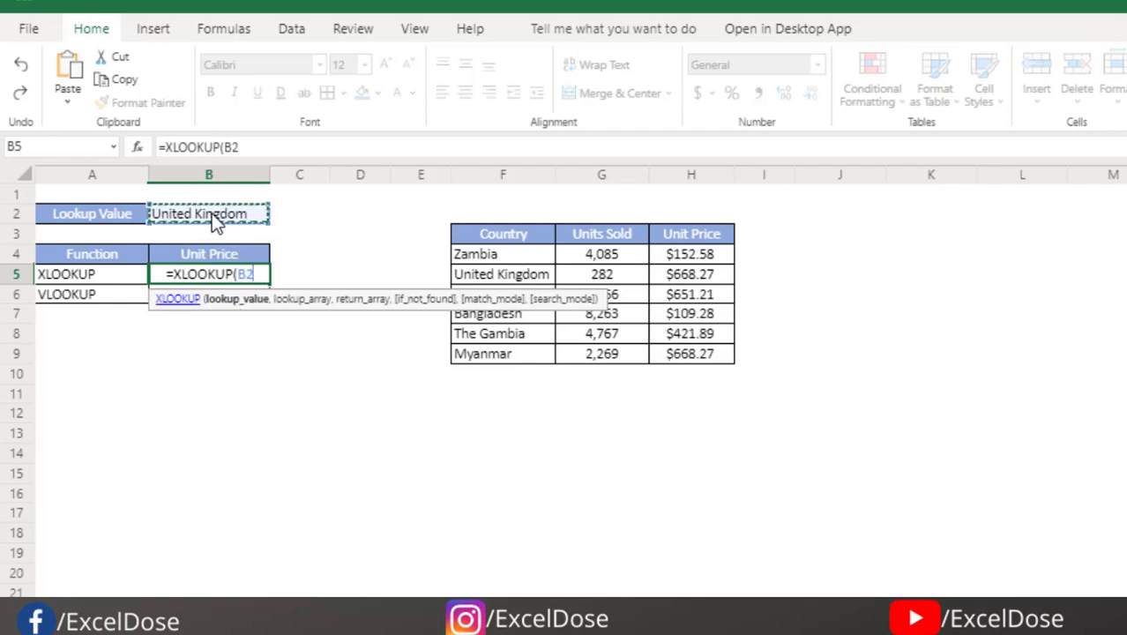
{"action": "type", "text": ","}
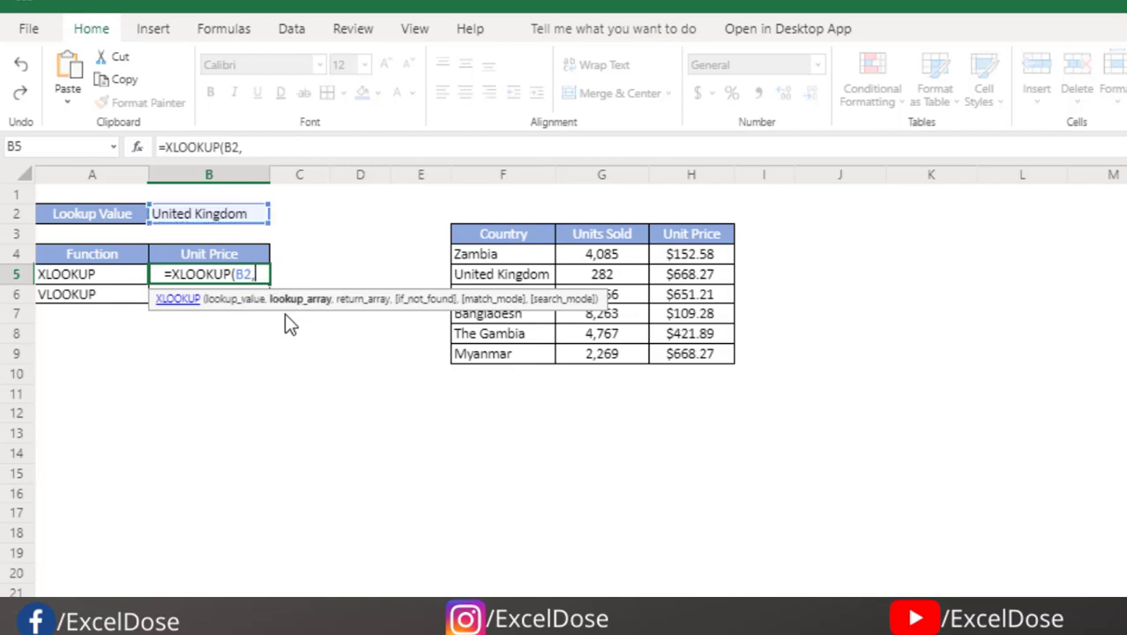
{"action": "left_click_drag", "start_coordinate": [474, 257], "coordinate": [476, 357]}
{"action": "type", "text": ","}
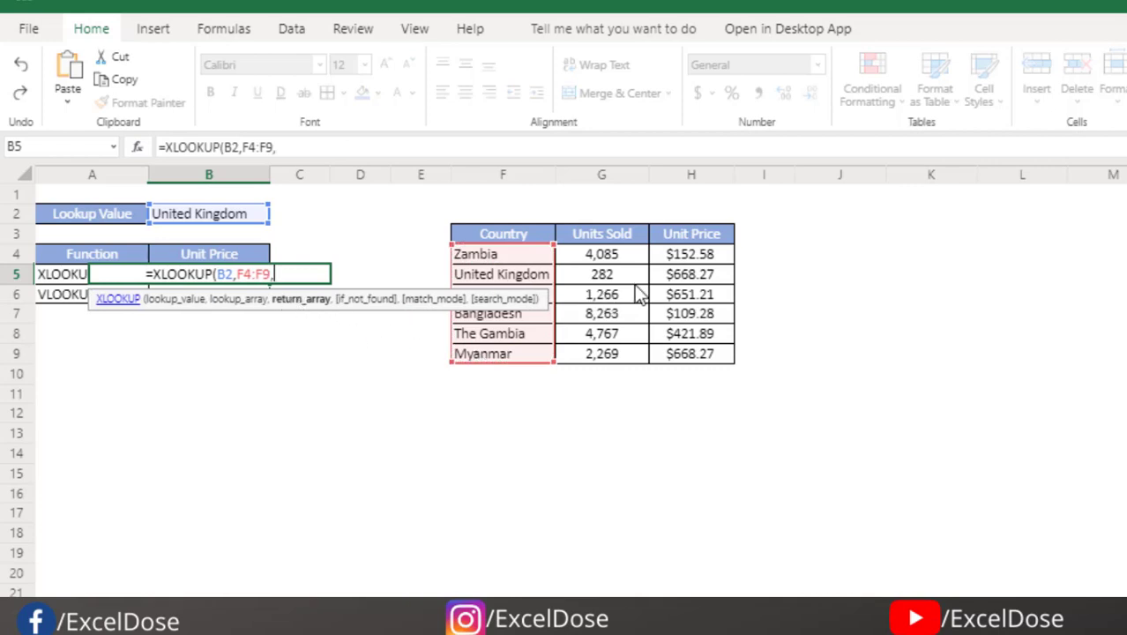
{"action": "left_click_drag", "start_coordinate": [691, 258], "coordinate": [690, 352]}
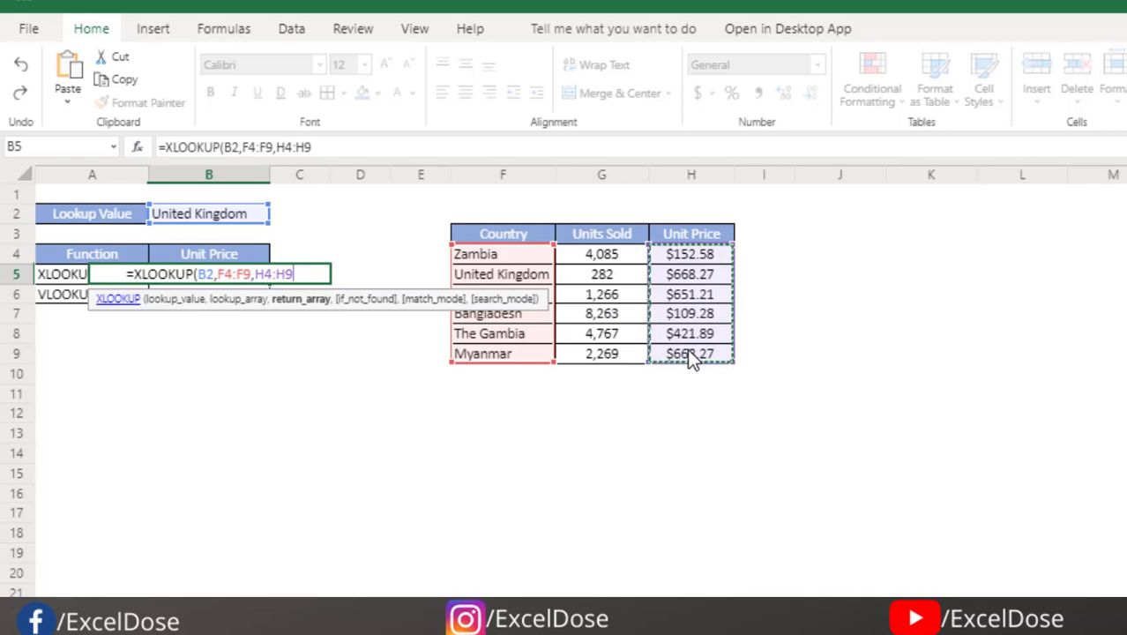
{"action": "type", "text": ")"}
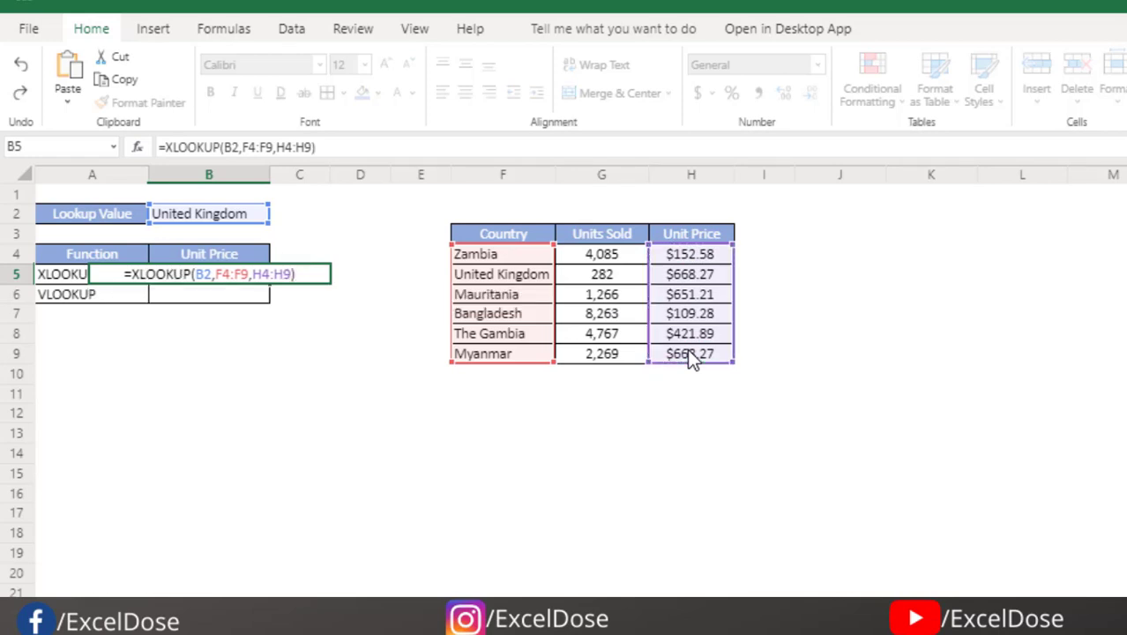
{"action": "key", "text": "ctrl+Return"}
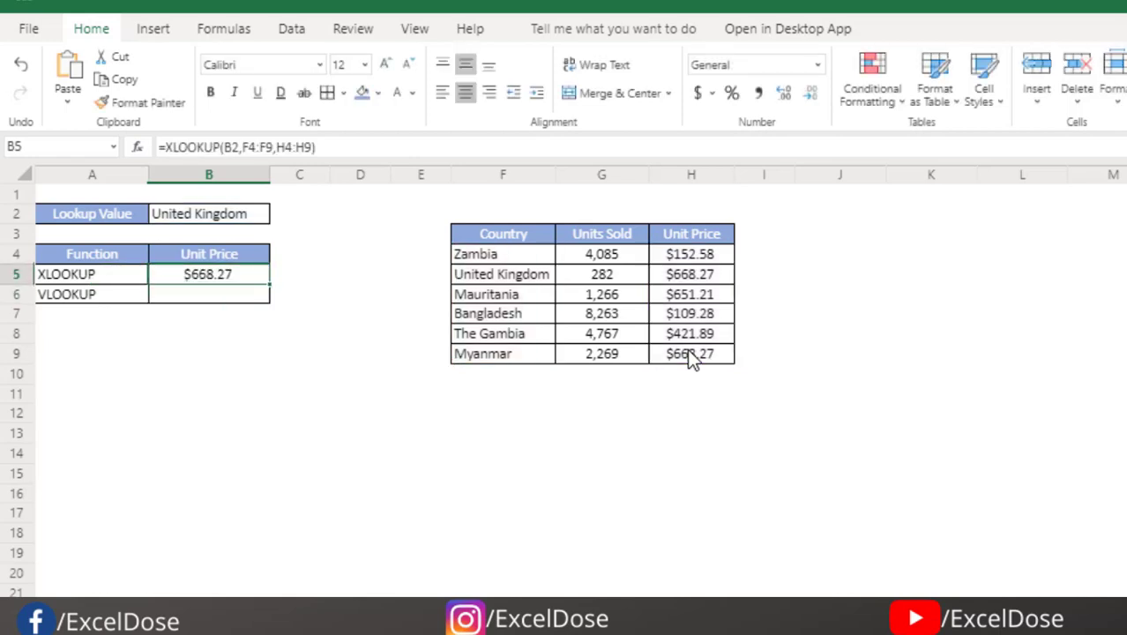
- Enter =VLOOKUP(B2,F4:H9,3,0) in cell B6 to return the same country's unit price by exact match
{"action": "left_click", "coordinate": [218, 300]}
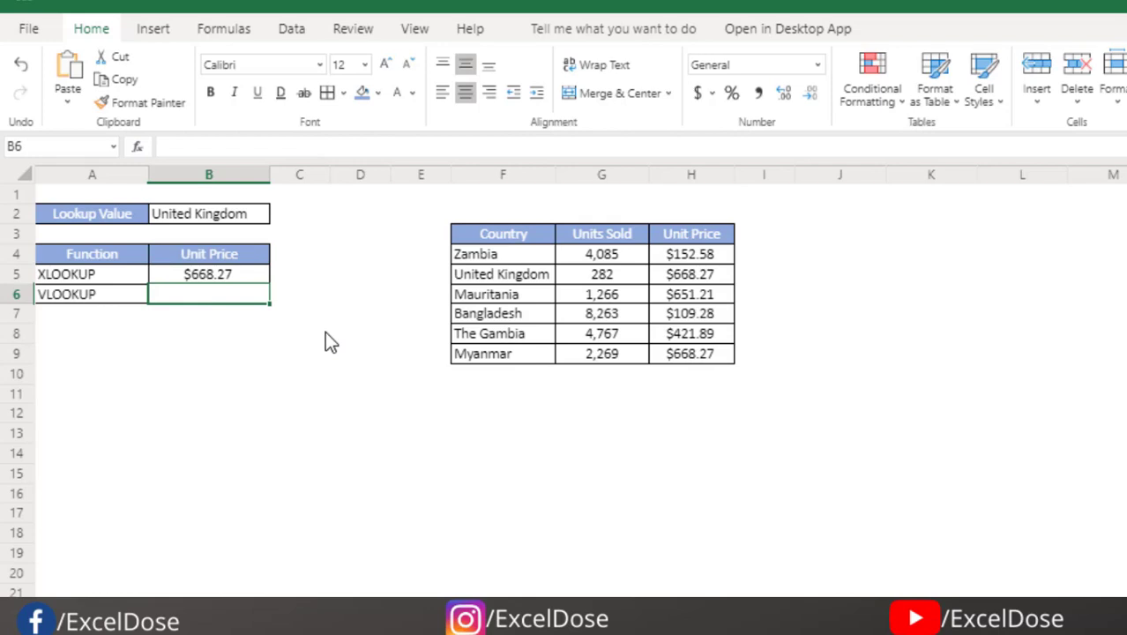
{"action": "type", "text": "=vl"}
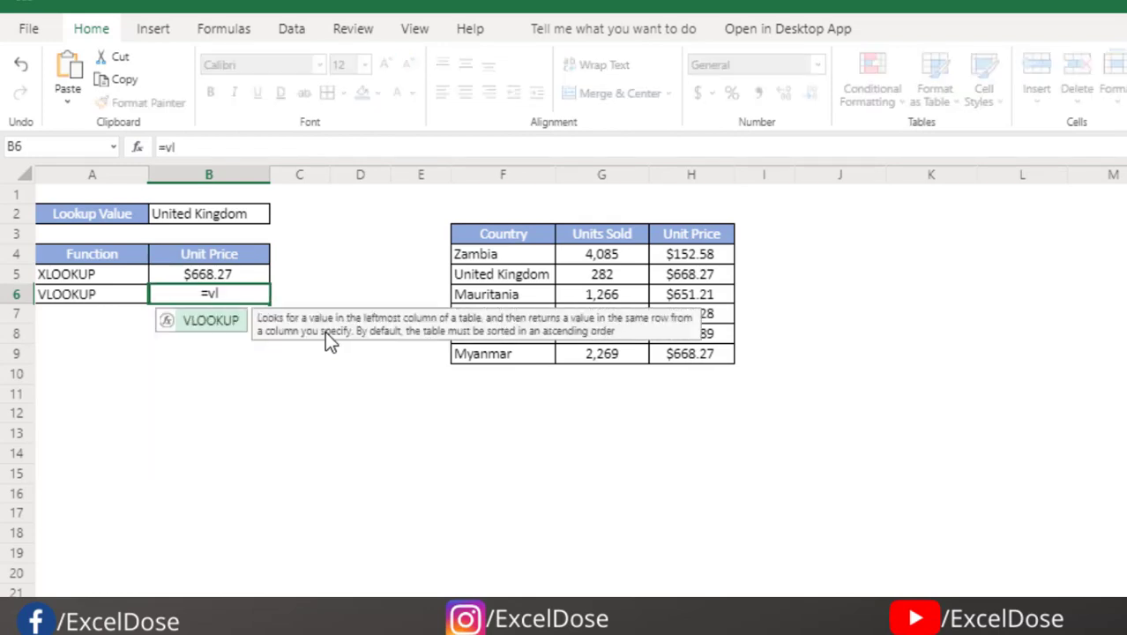
{"action": "key", "text": "Tab"}
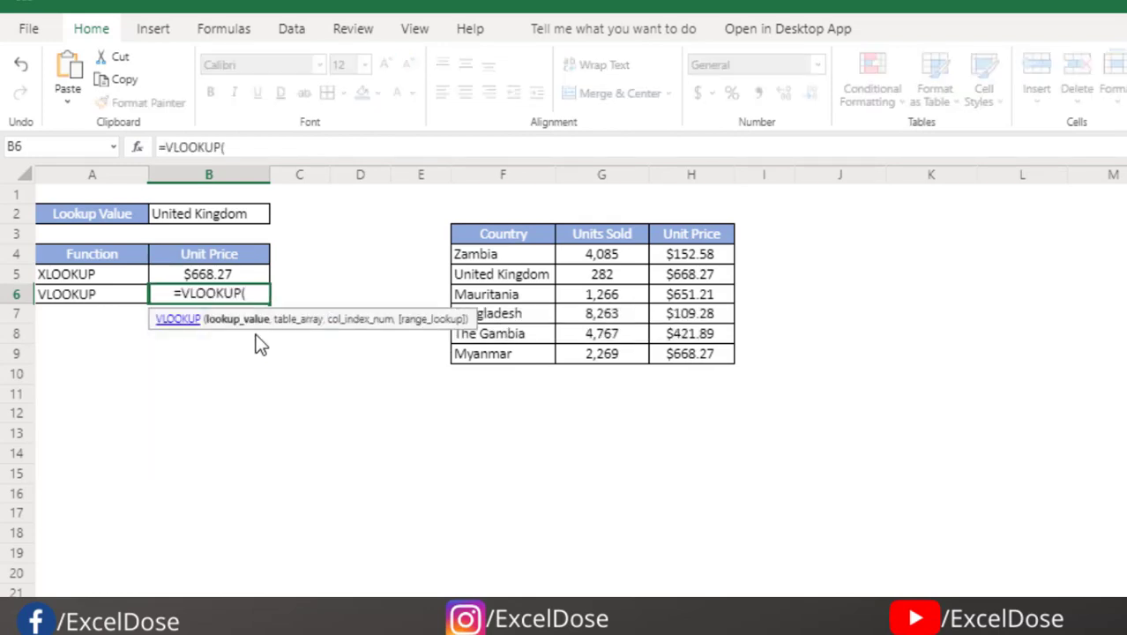
{"action": "left_click", "coordinate": [225, 217]}
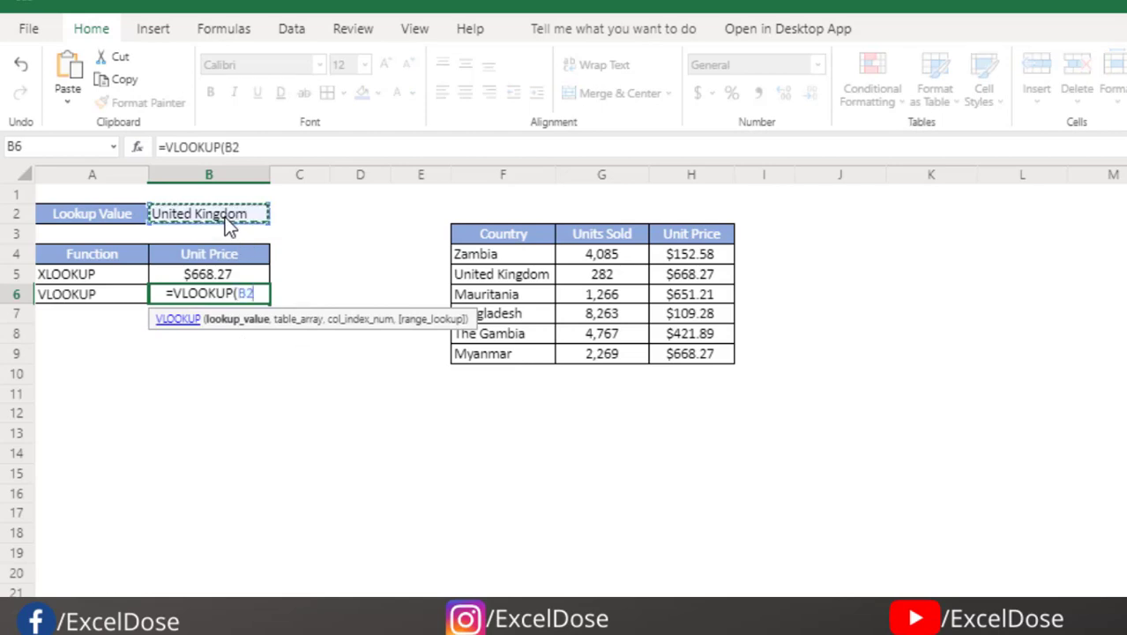
{"action": "type", "text": ","}
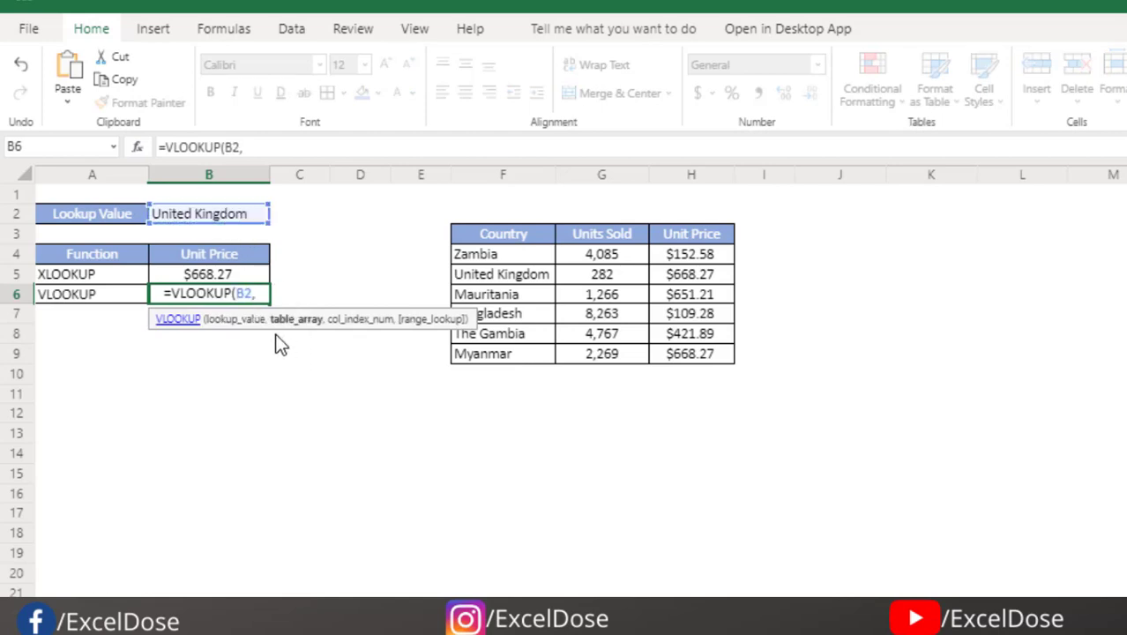
{"action": "left_click_drag", "start_coordinate": [504, 256], "coordinate": [679, 355]}
{"action": "type", "text": ","}
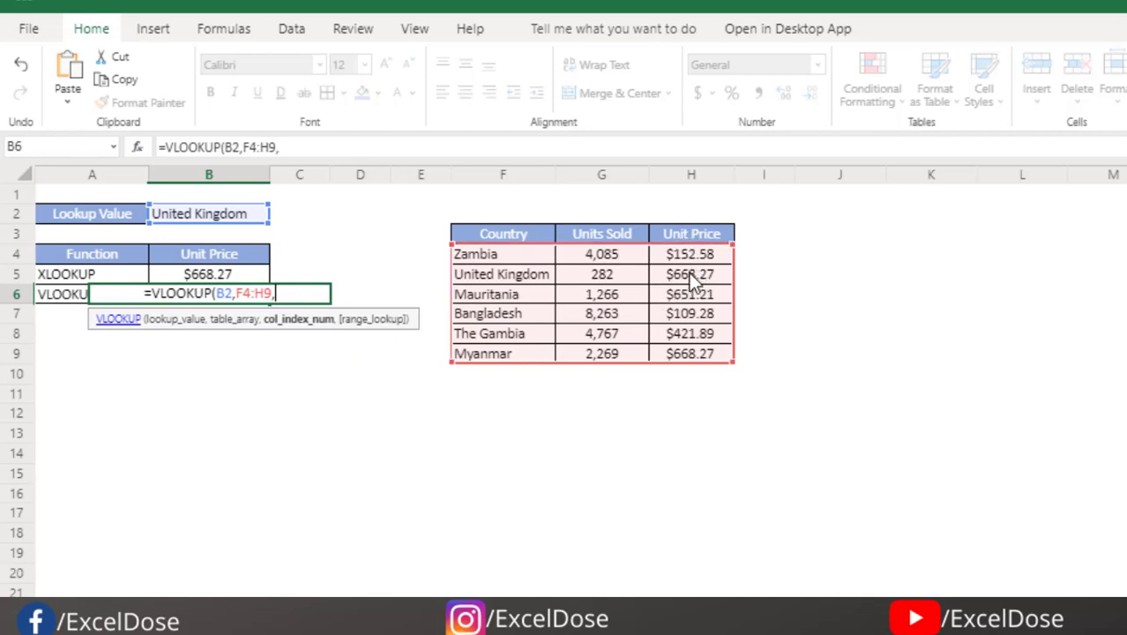
{"action": "type", "text": "3"}
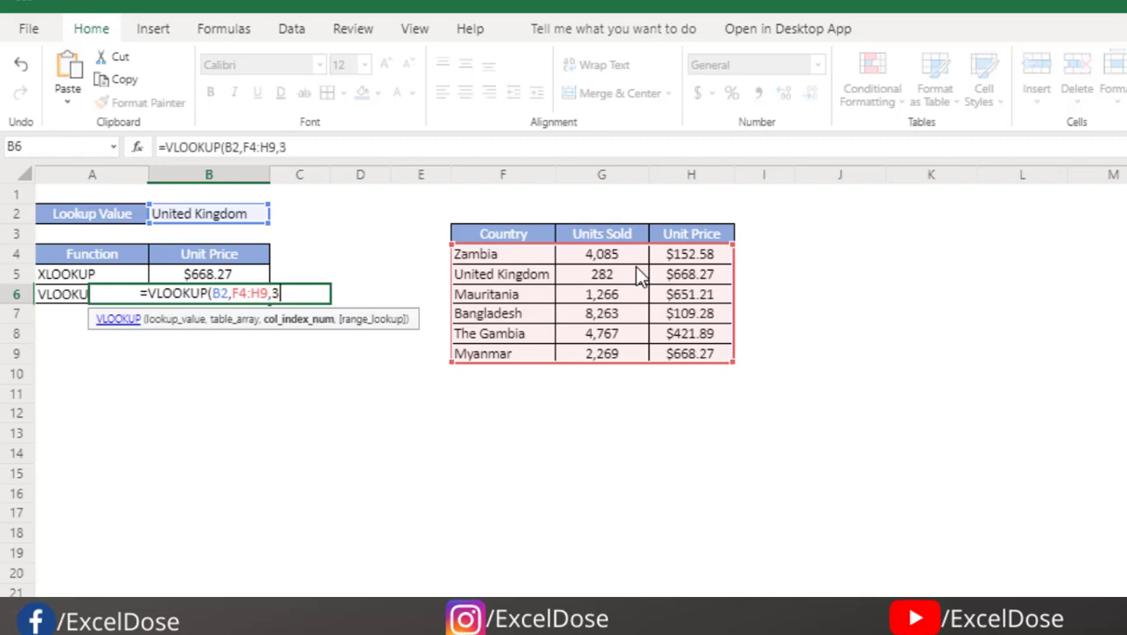
{"action": "type", "text": ",0"}
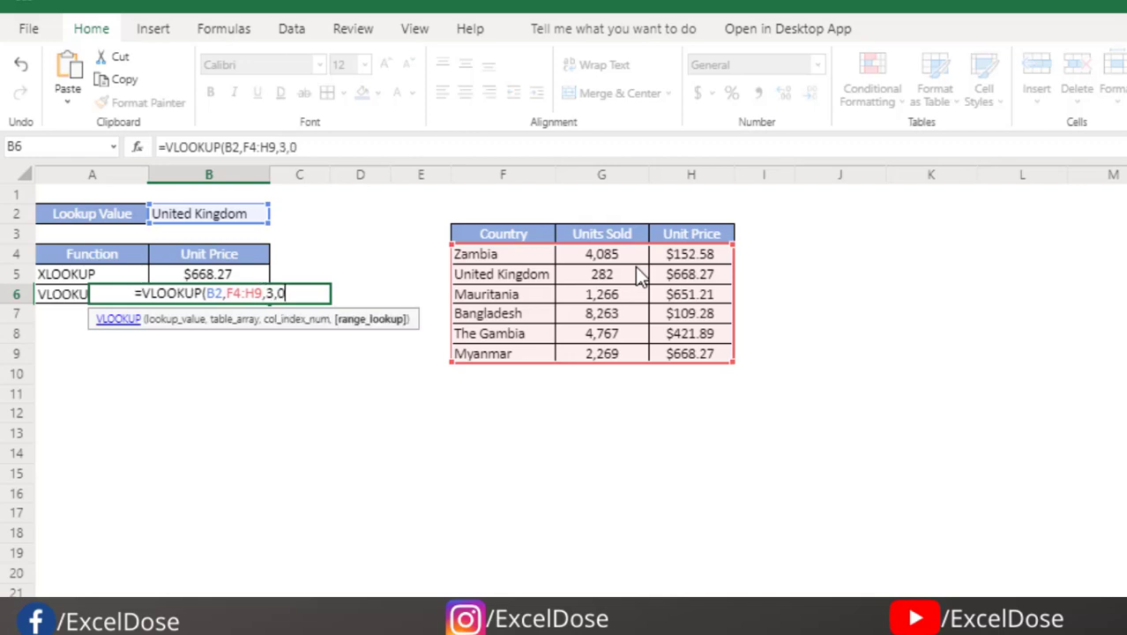
{"action": "type", "text": ")"}
{"action": "key", "text": "Return"}
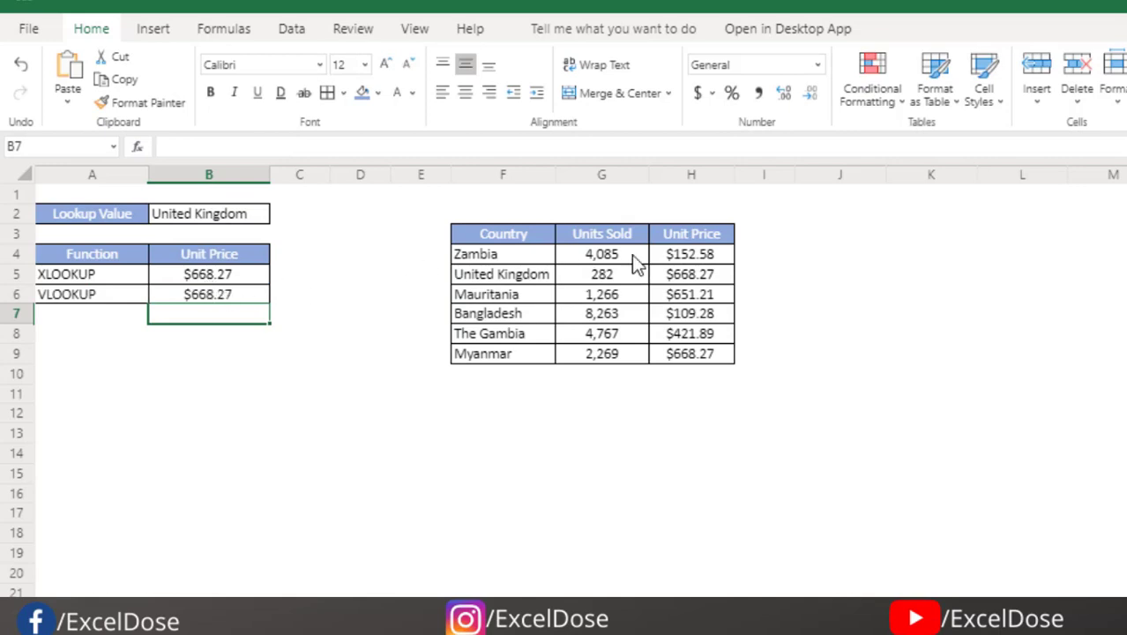
- Insert a blank column between the Country and Units Sold columns of the data table
{"action": "left_click", "coordinate": [600, 177]}
{"action": "right_click", "coordinate": [601, 185]}
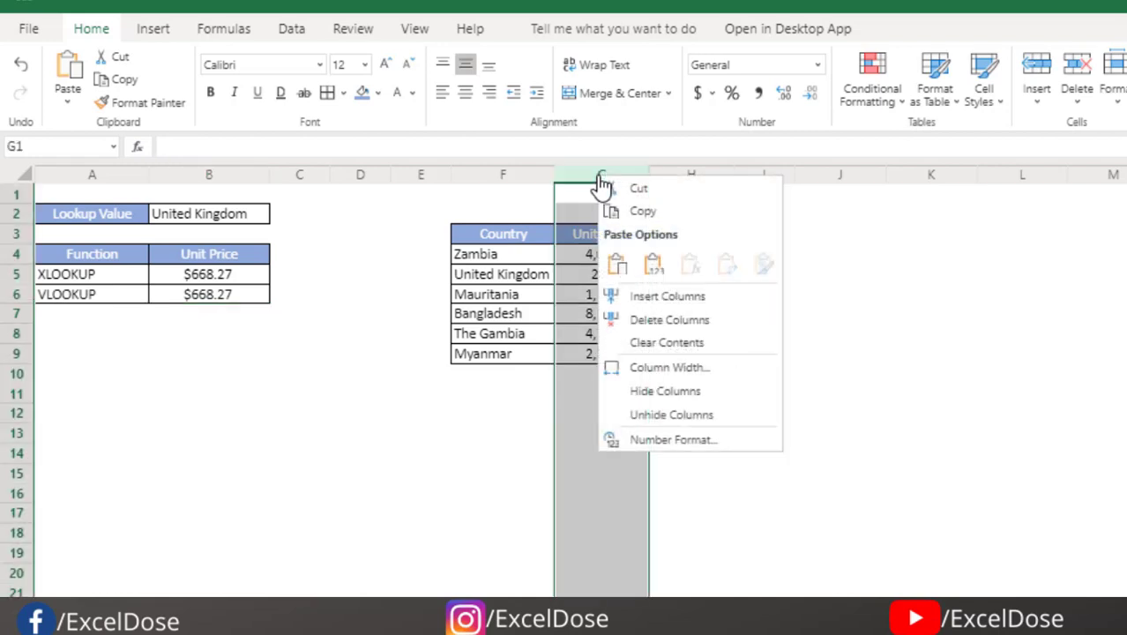
{"action": "left_click", "coordinate": [638, 300]}
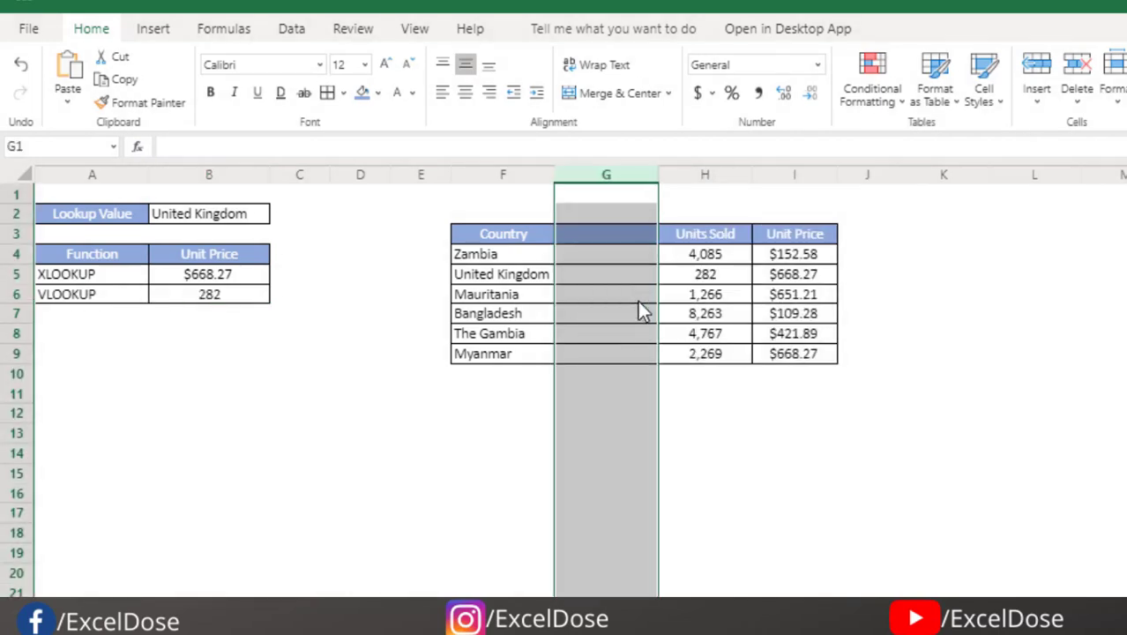
- Inspect the XLOOKUP and VLOOKUP formulas in B5 and B6, and undo the column insertion
{"action": "left_click", "coordinate": [212, 280]}
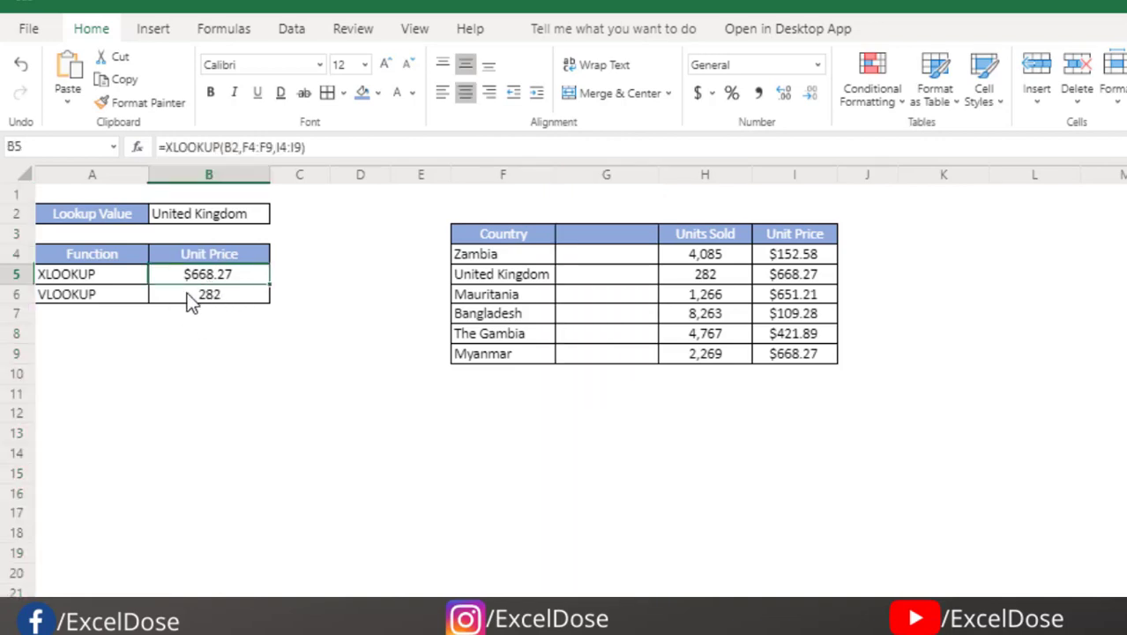
{"action": "left_click", "coordinate": [191, 301]}
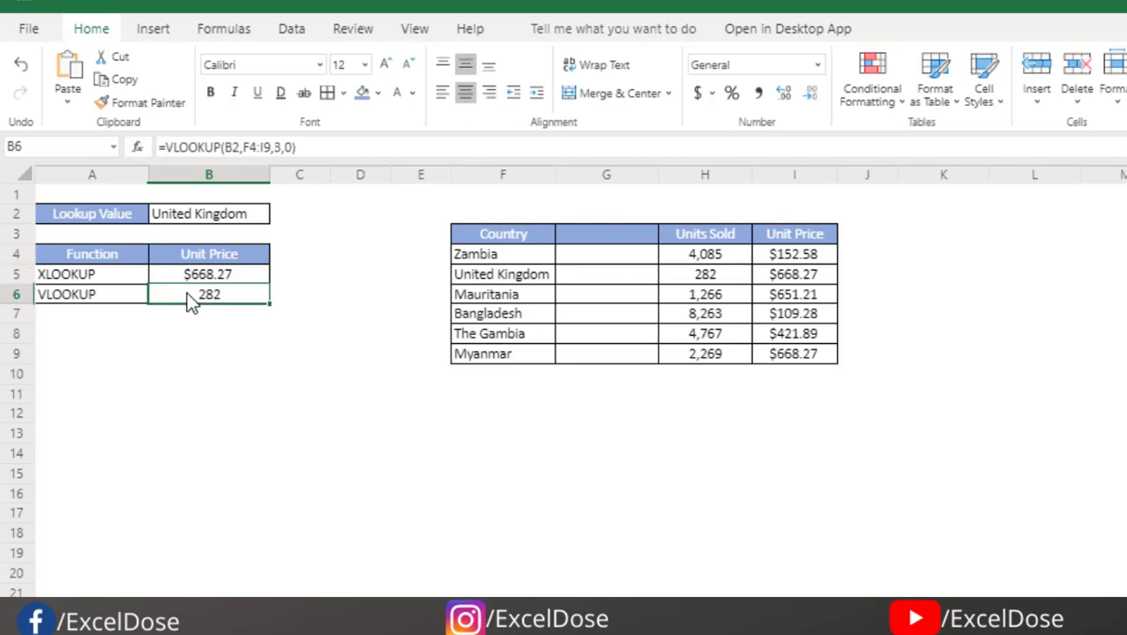
{"action": "left_click", "coordinate": [386, 337]}
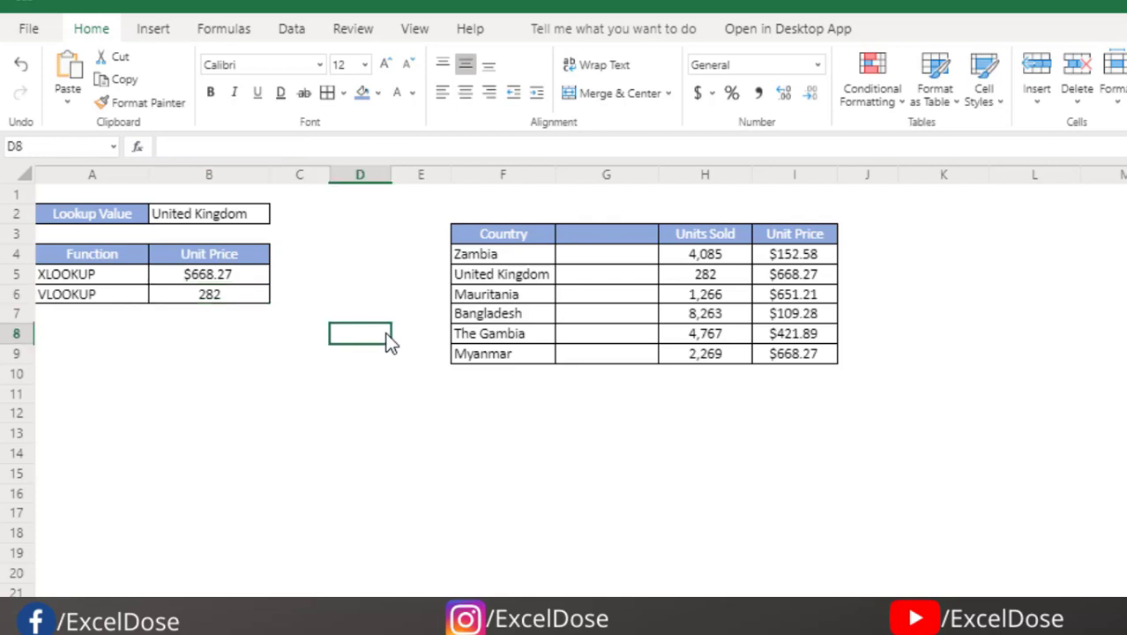
{"action": "key", "text": "ctrl+z"}
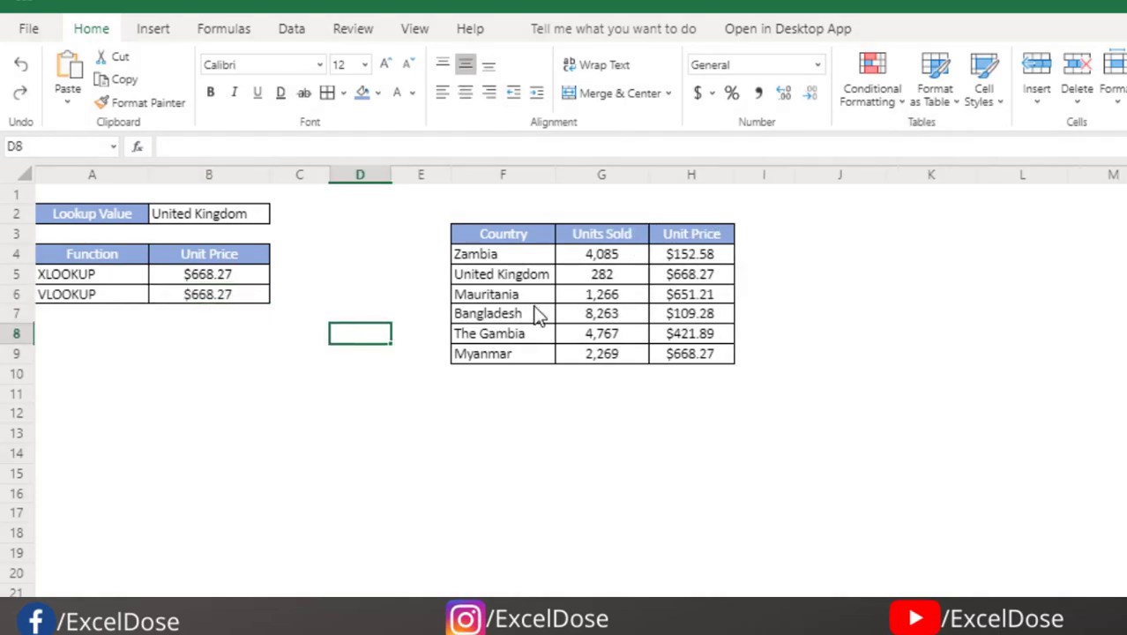
- Move the Units Sold and Unit Price columns, G3:H9, to start at D3, before the Country column
{"action": "left_click_drag", "start_coordinate": [607, 235], "coordinate": [675, 355]}
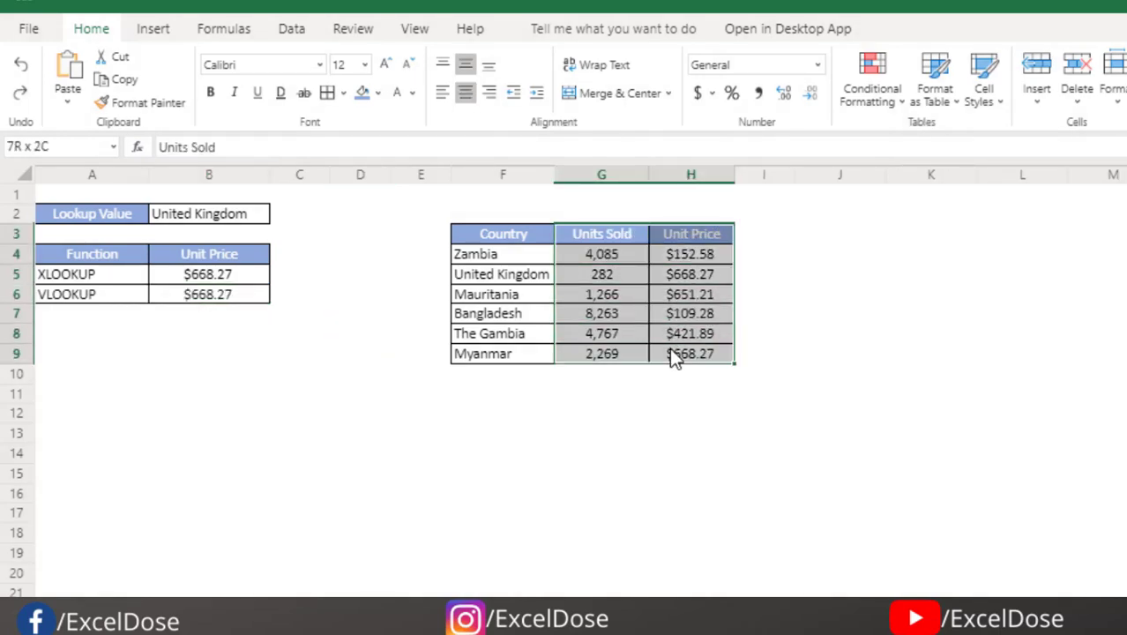
{"action": "key", "text": "ctrl+x"}
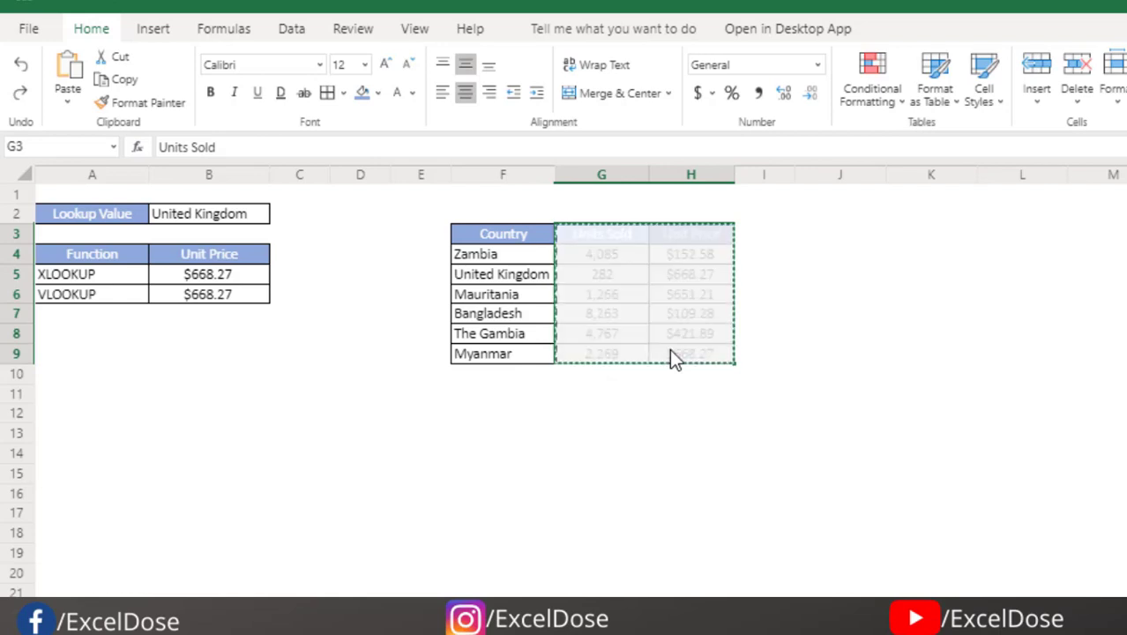
{"action": "left_click", "coordinate": [359, 240]}
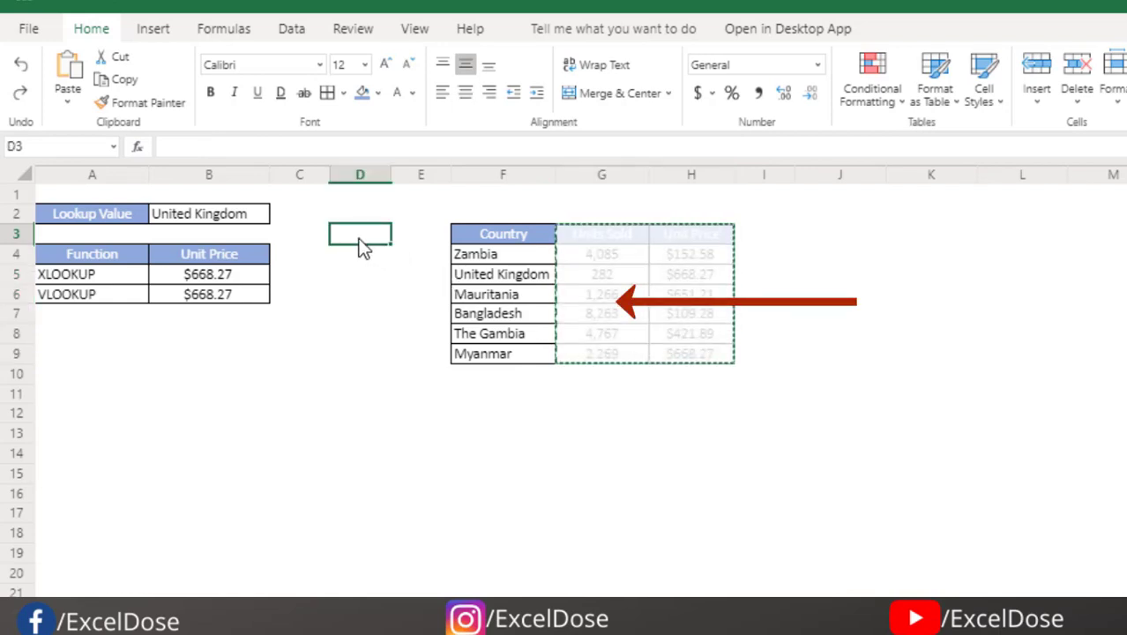
{"action": "key", "text": "ctrl+v"}
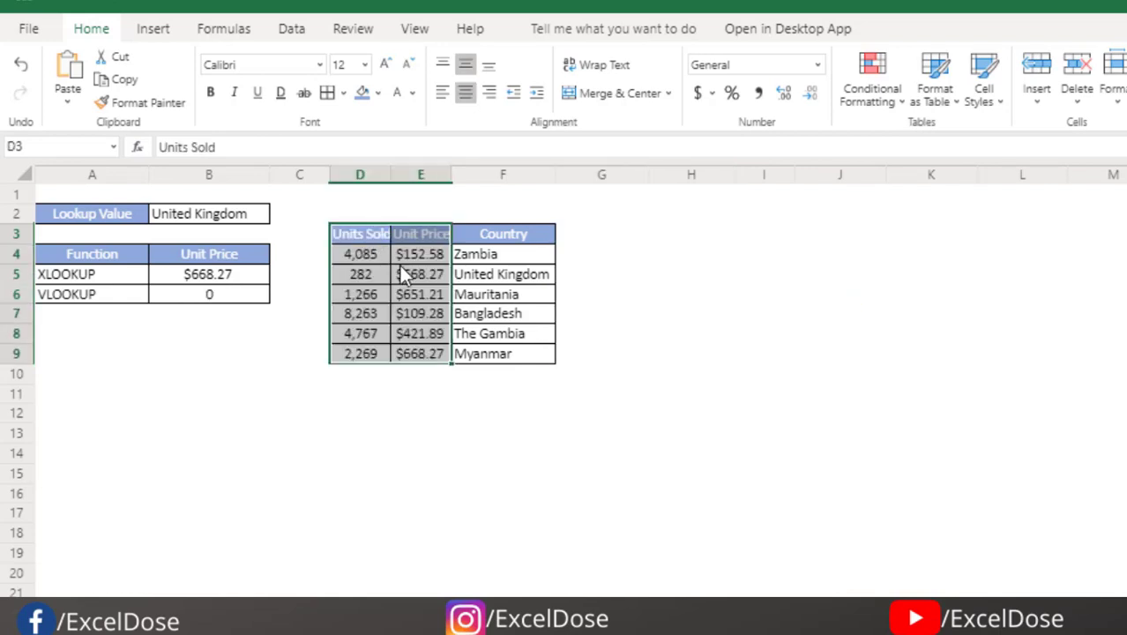
- Enter =XLOOKUP(B2,F4:F9,G4:H9) in cell B5 to return both units sold and unit price for the lookup country
{"action": "left_click", "coordinate": [220, 281]}
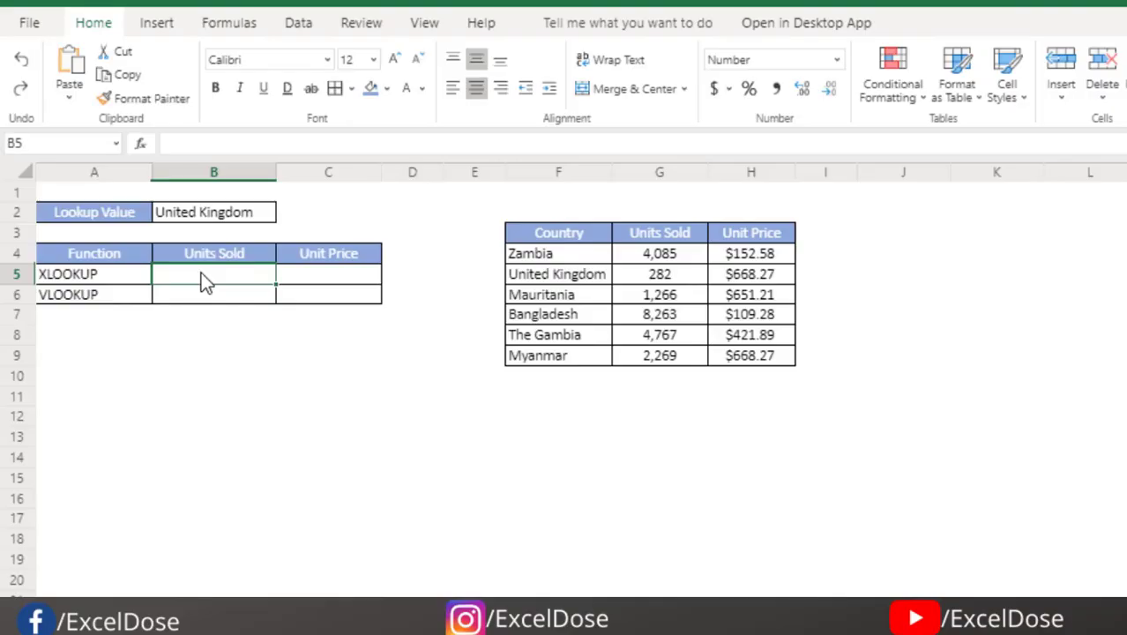
{"action": "type", "text": "=xl"}
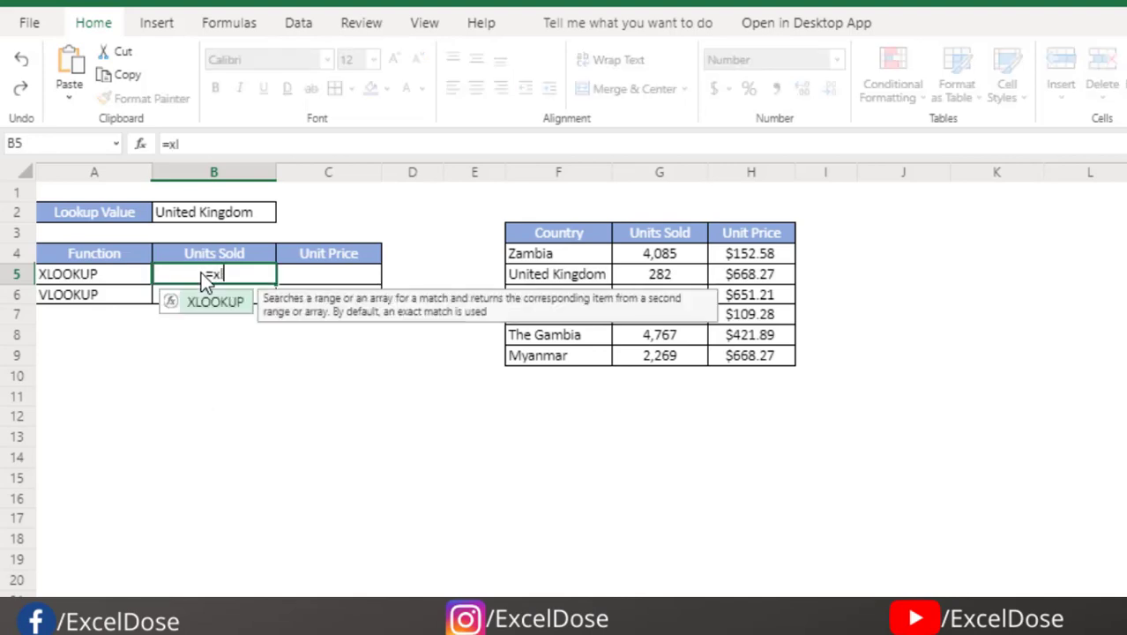
{"action": "key", "text": "Tab"}
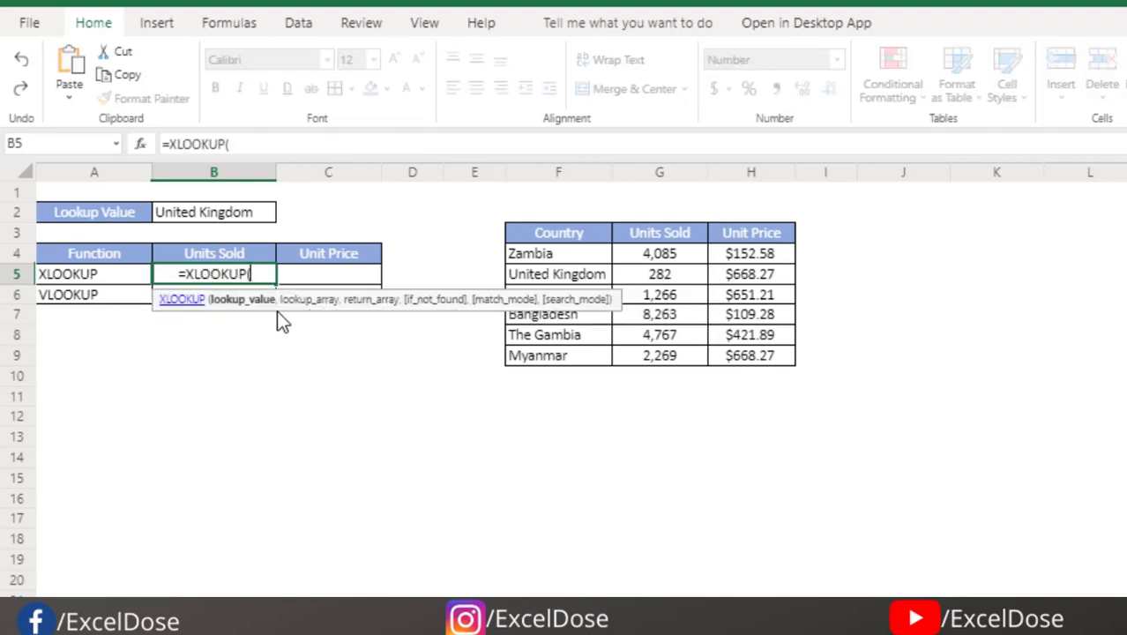
{"action": "left_click", "coordinate": [225, 215]}
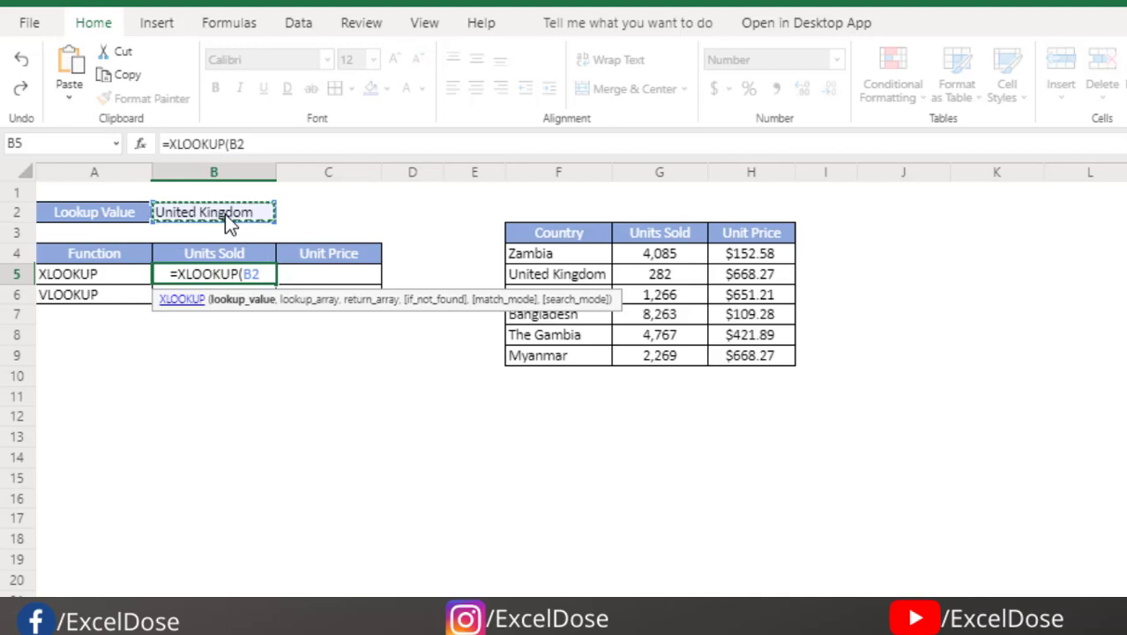
{"action": "type", "text": ","}
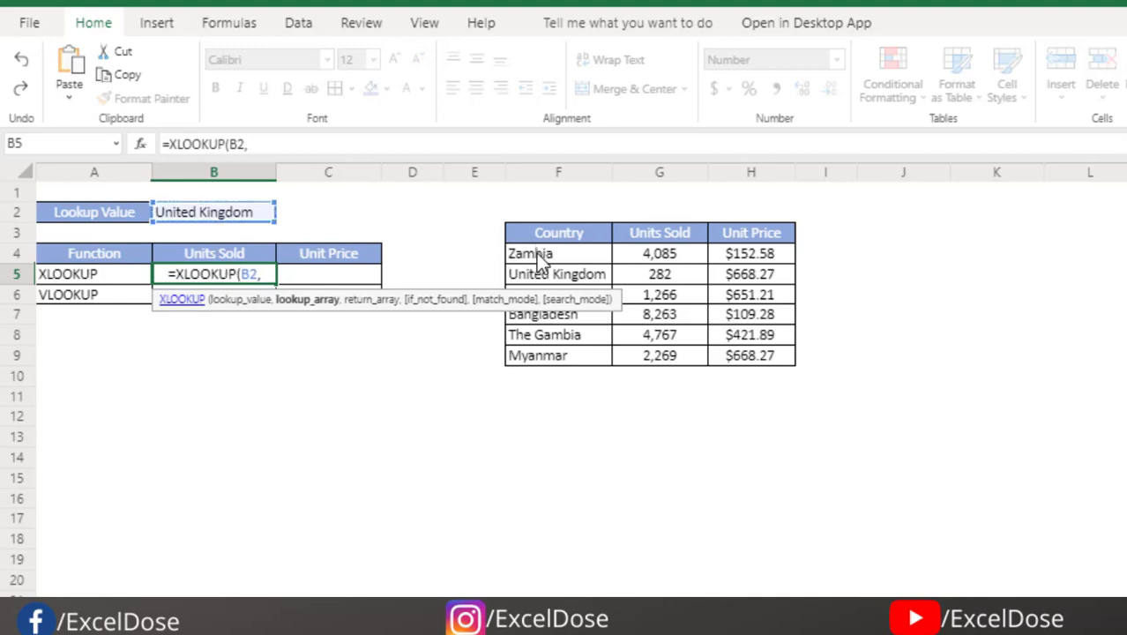
{"action": "left_click_drag", "start_coordinate": [540, 253], "coordinate": [542, 352]}
{"action": "type", "text": ","}
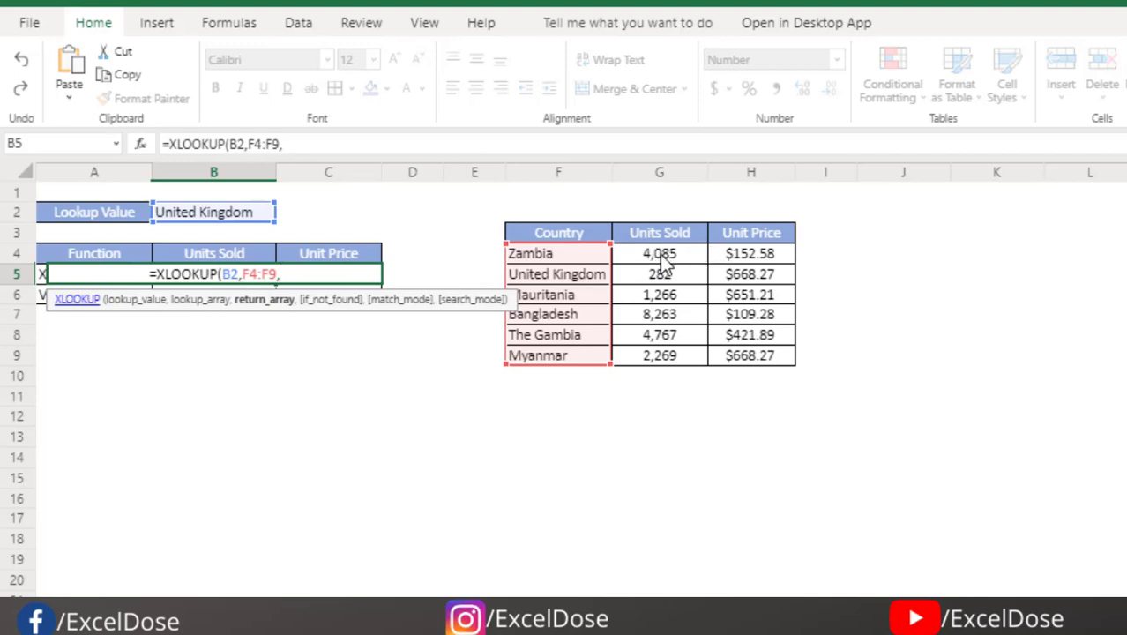
{"action": "left_click_drag", "start_coordinate": [662, 258], "coordinate": [728, 357]}
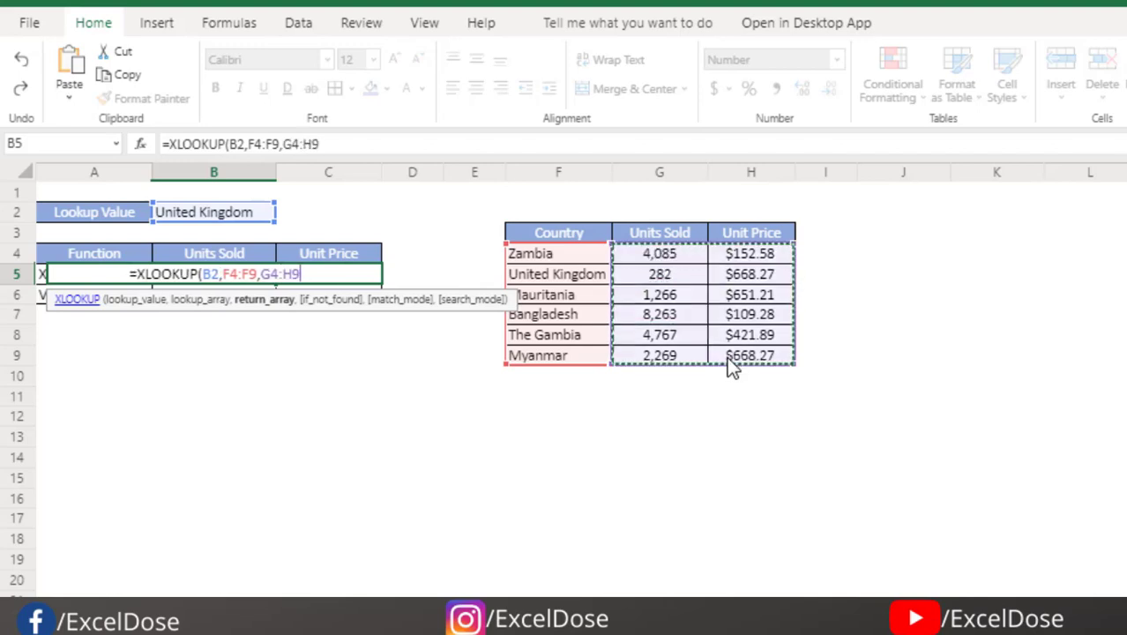
{"action": "type", "text": ")"}
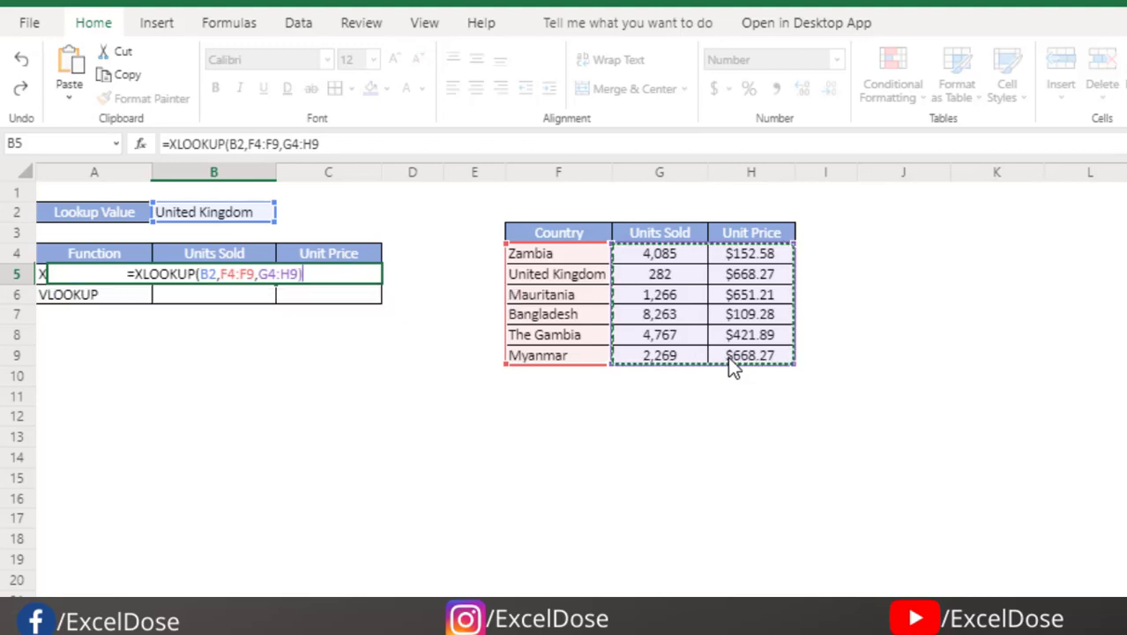
{"action": "key", "text": "Return"}
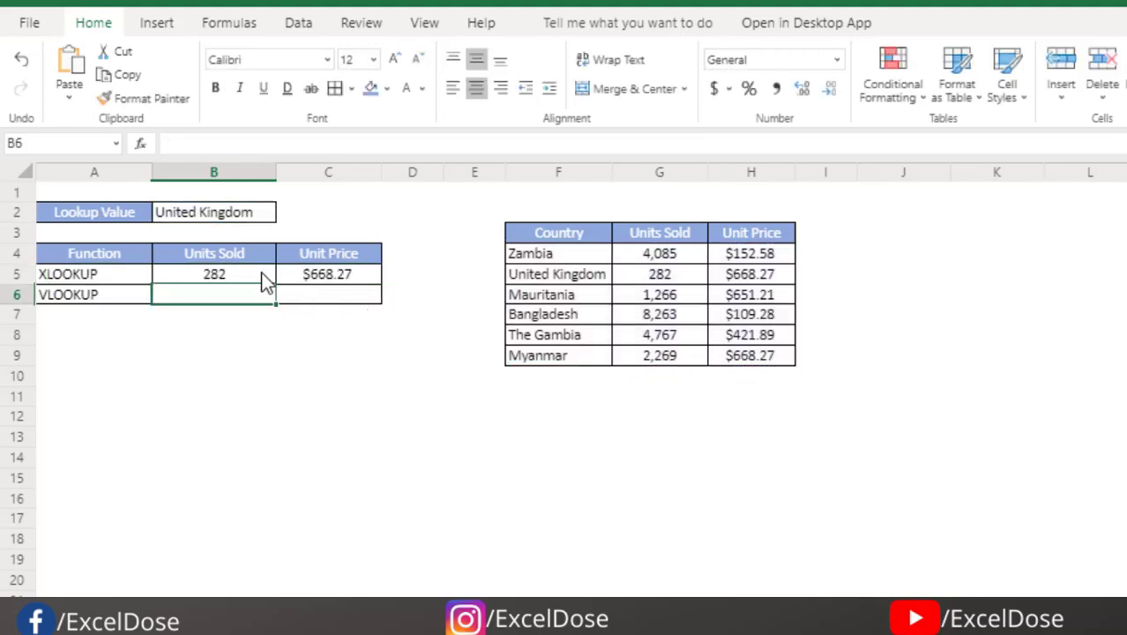
- Enter =VLOOKUP(B2,F4:H9,2,0) in cell B6 to return the lookup country's units sold
{"action": "left_click", "coordinate": [259, 273]}
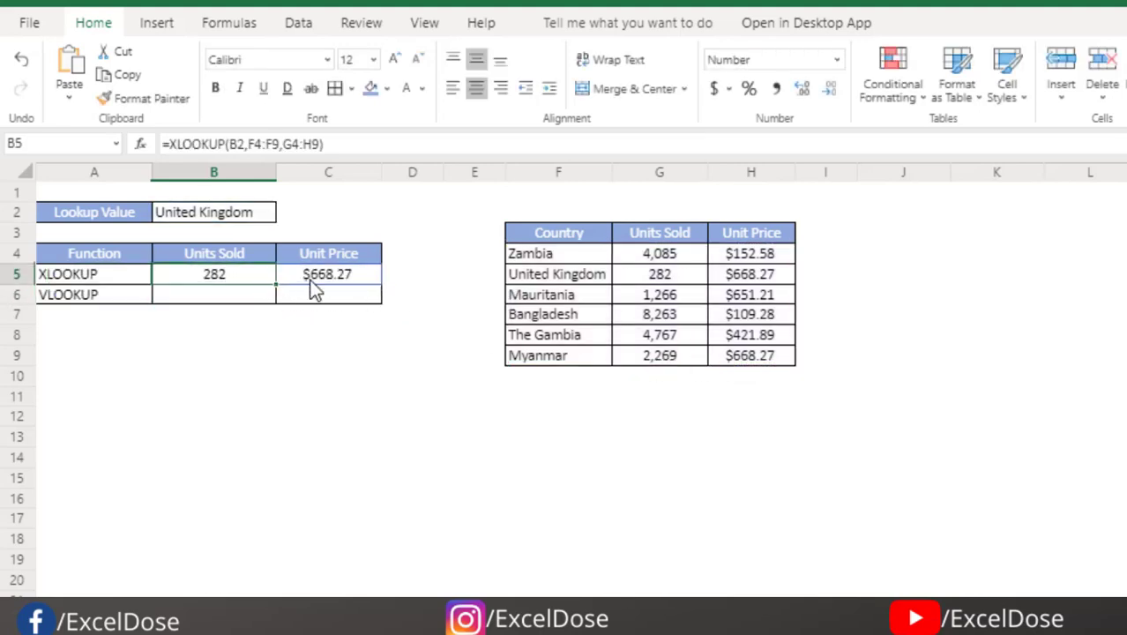
{"action": "left_click", "coordinate": [246, 302]}
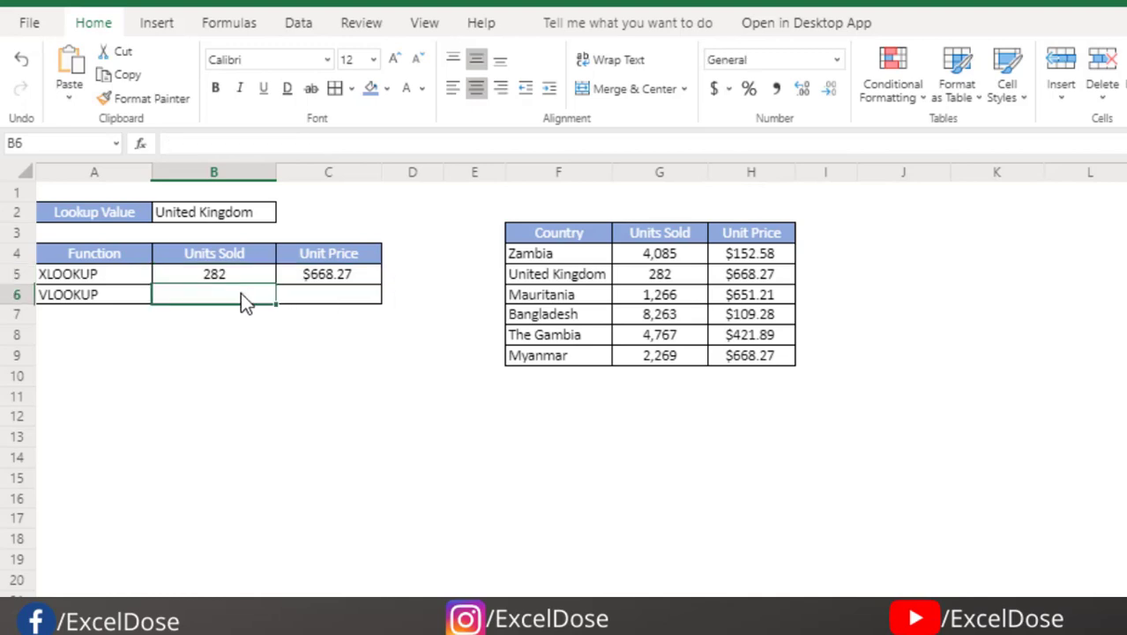
{"action": "type", "text": "=VLOOKUP("}
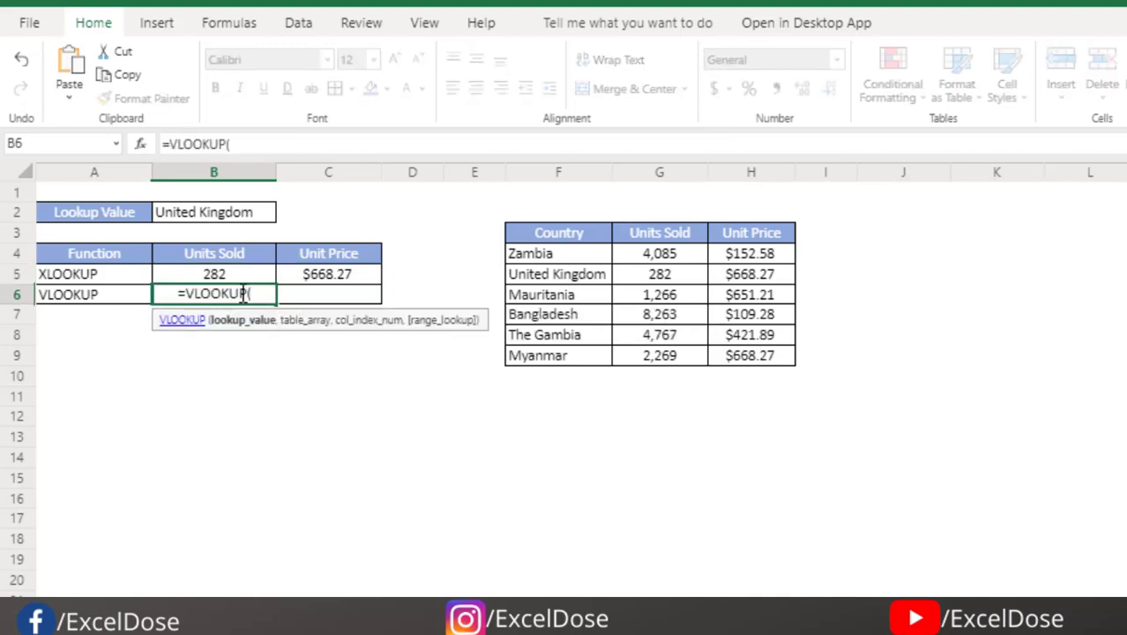
{"action": "left_click", "coordinate": [199, 211]}
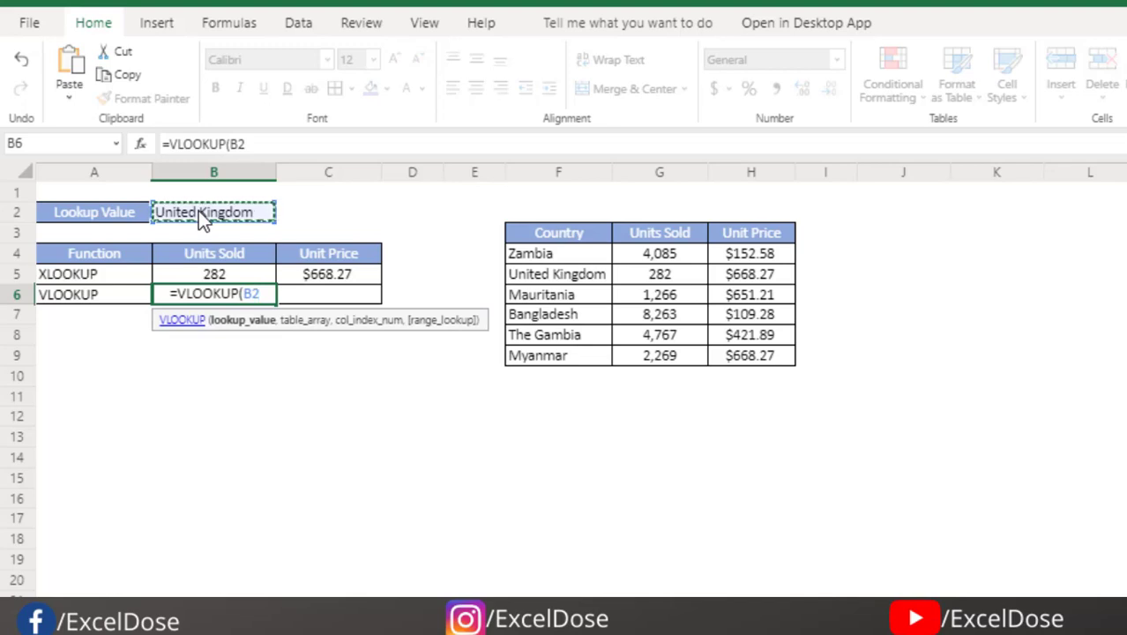
{"action": "type", "text": ","}
{"action": "left_click_drag", "start_coordinate": [556, 255], "coordinate": [737, 360]}
{"action": "type", "text": ","}
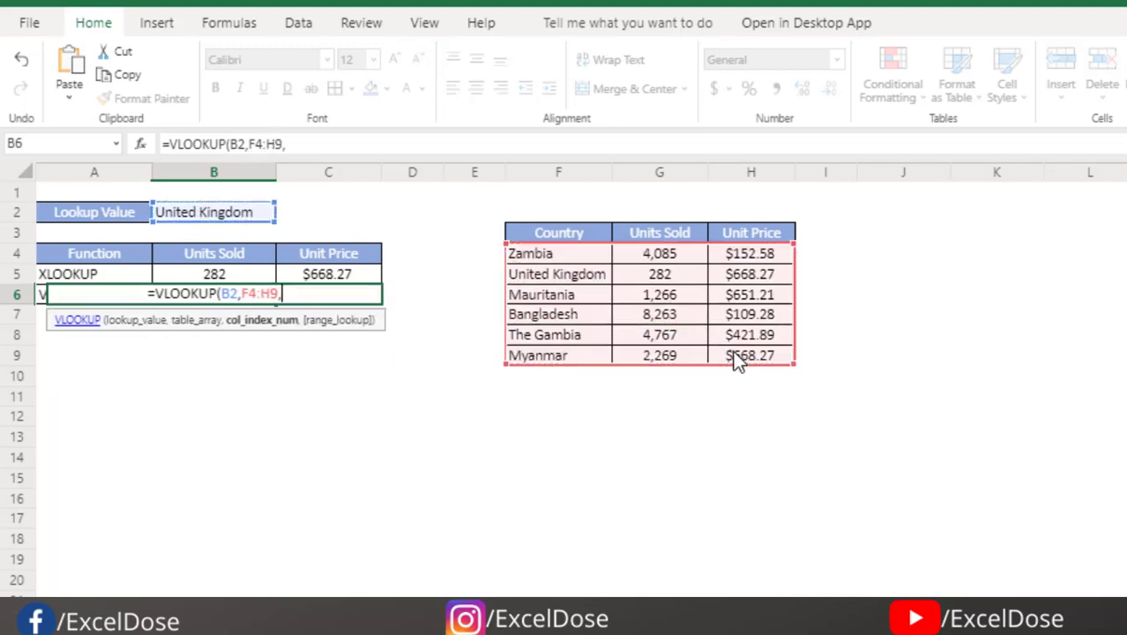
{"action": "type", "text": "2,"}
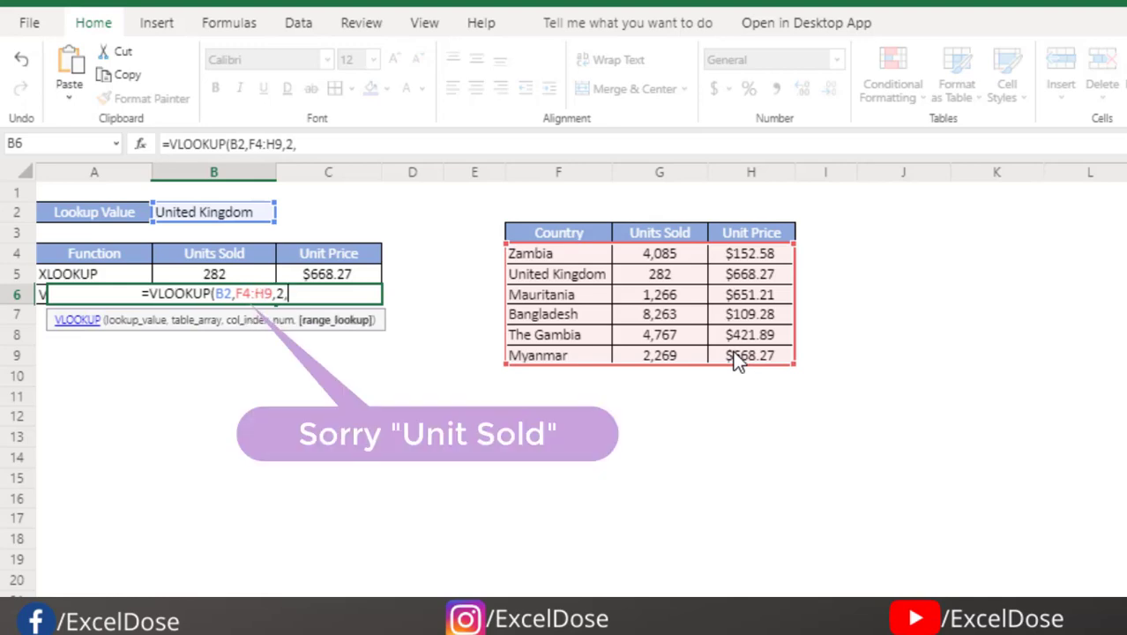
{"action": "type", "text": "0)"}
{"action": "key", "text": "Return"}
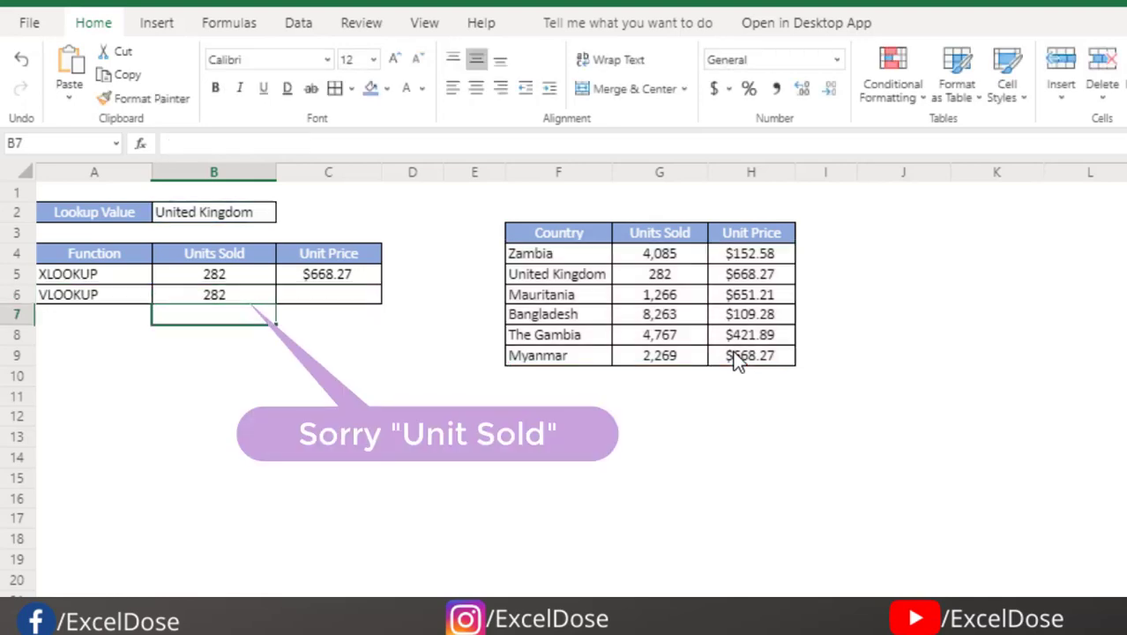
- Copy the VLOOKUP formula text from B6 into C6, keeping its cell references the same
{"action": "left_click", "coordinate": [182, 300]}
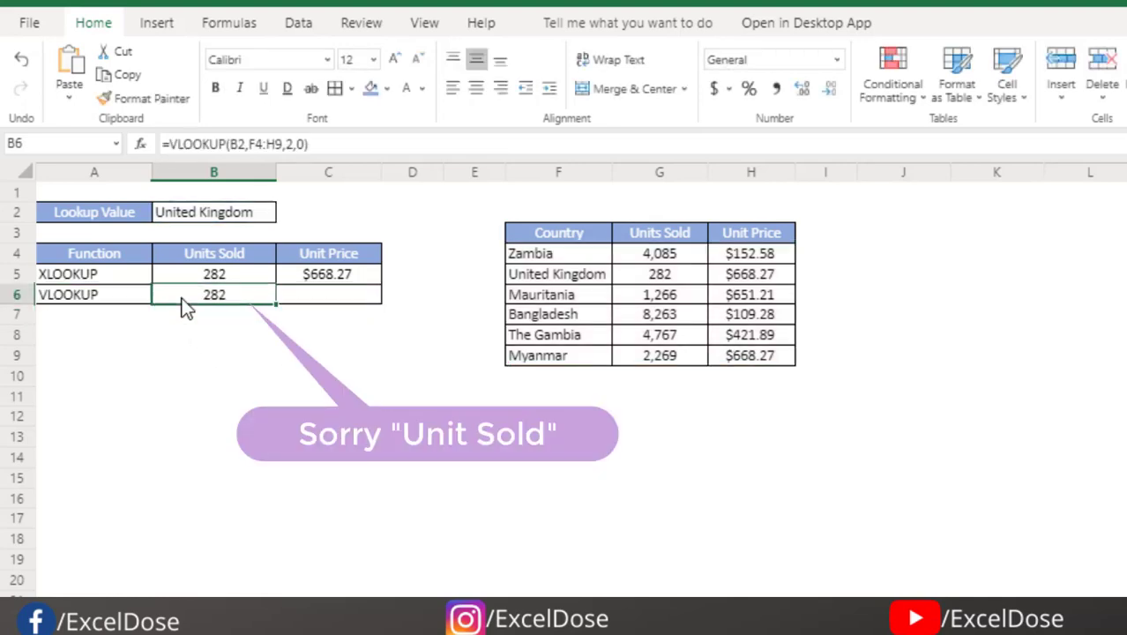
{"action": "left_click_drag", "start_coordinate": [336, 142], "coordinate": [92, 143]}
{"action": "key", "text": "ctrl+c"}
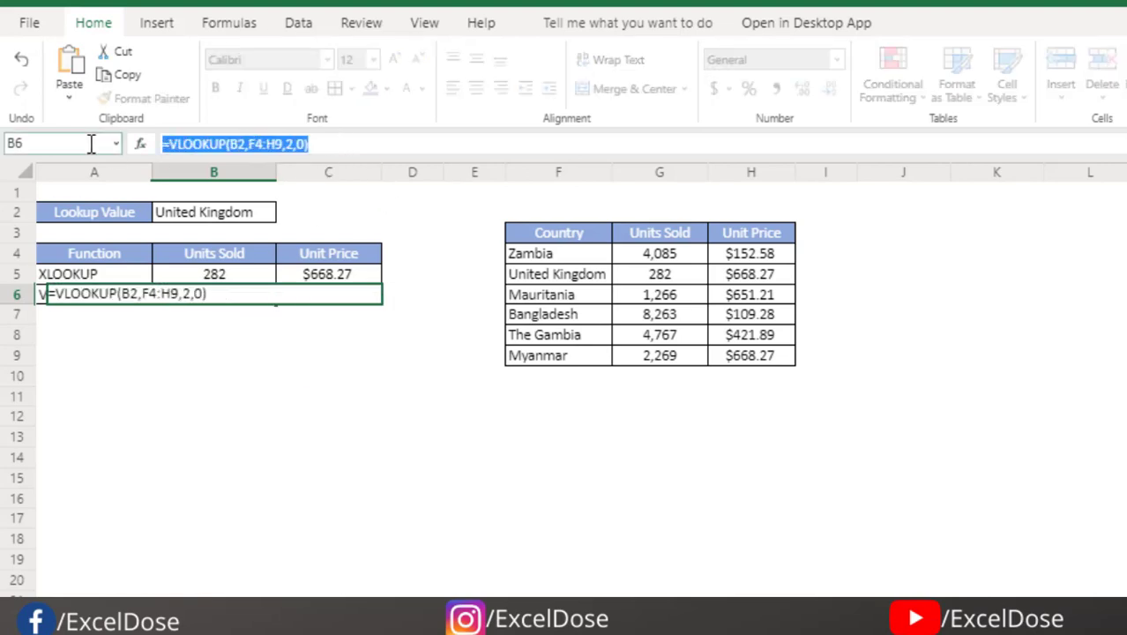
{"action": "key", "text": "Escape"}
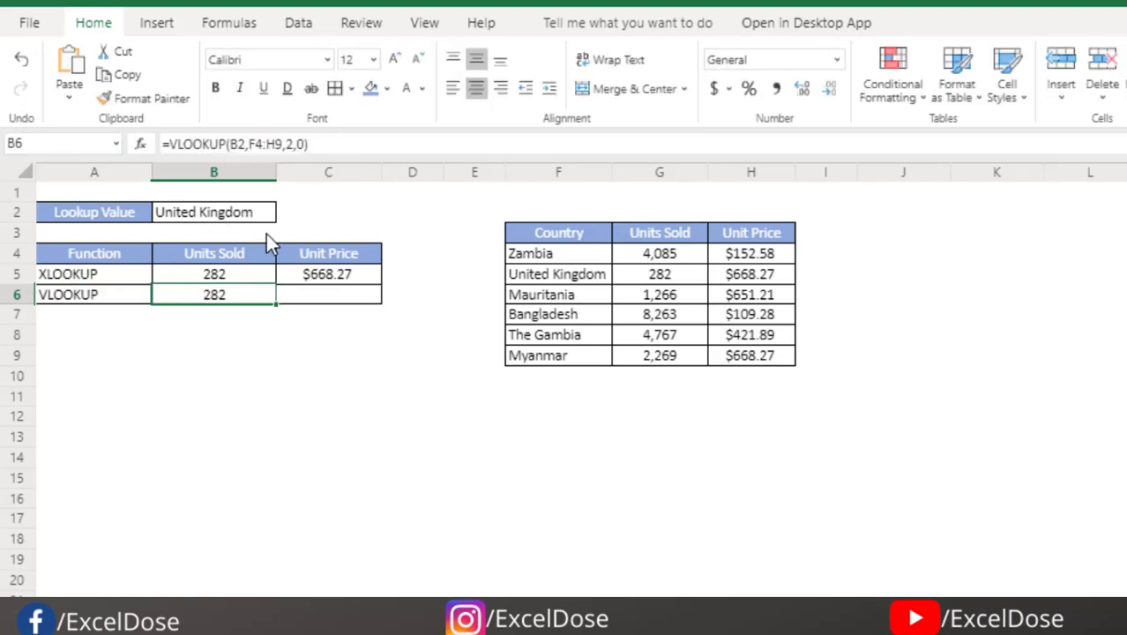
{"action": "left_click", "coordinate": [300, 300]}
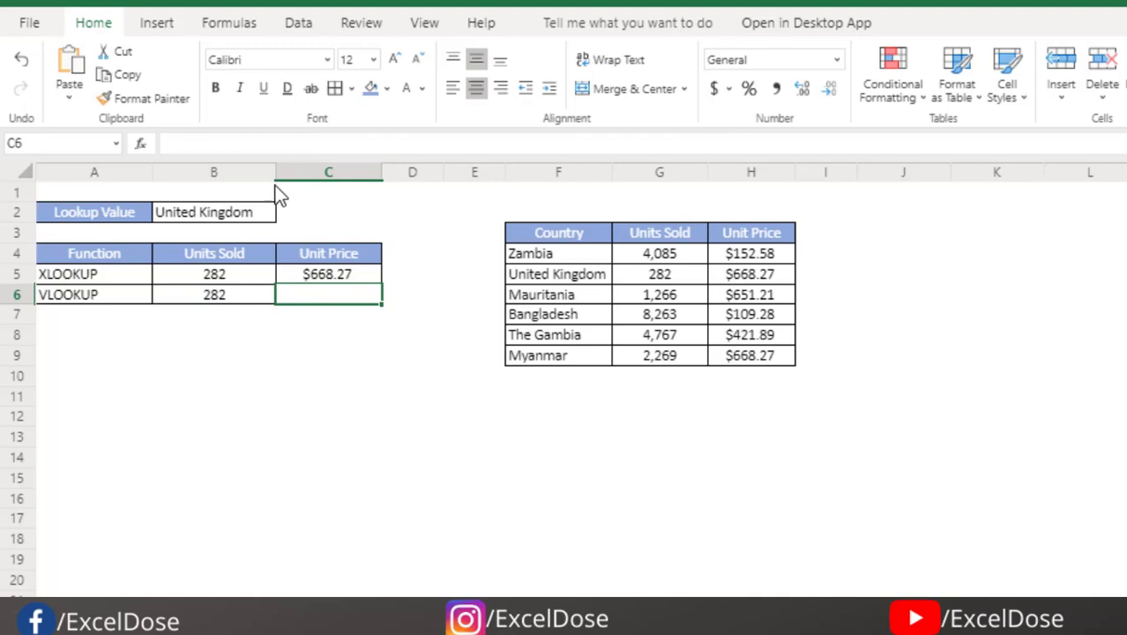
{"action": "left_click", "coordinate": [251, 146]}
{"action": "key", "text": "ctrl+v"}
- Change the column index of the VLOOKUP formula in C6 to 3 to return the unit price
{"action": "key", "text": "Left"}
{"action": "key", "text": "Left"}
{"action": "key", "text": "Left"}
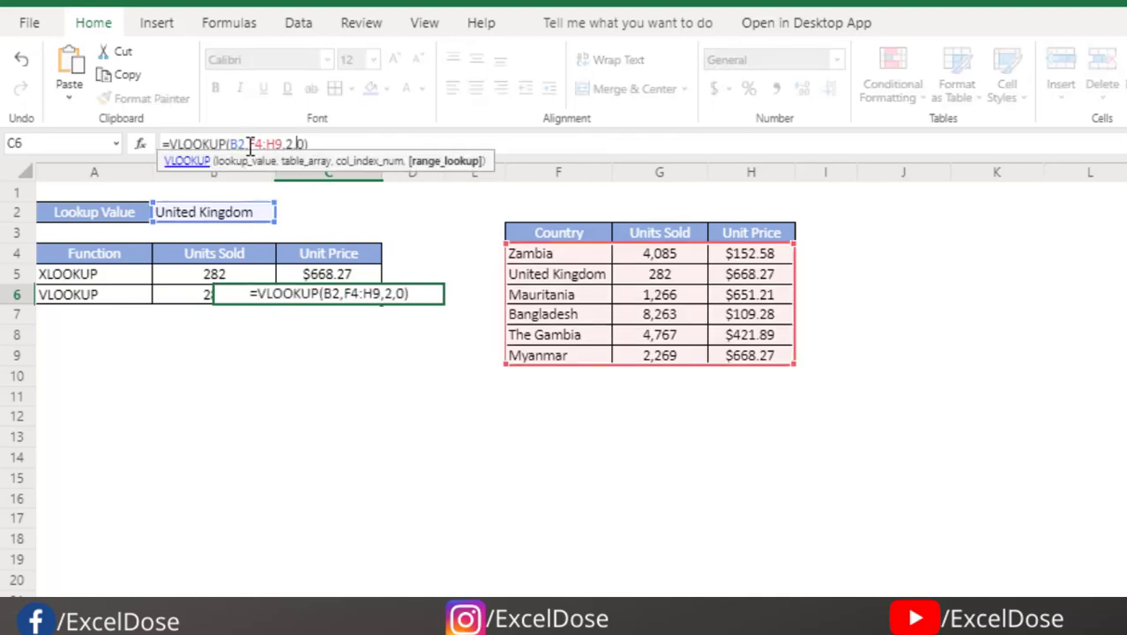
{"action": "key", "text": "shift+Left"}
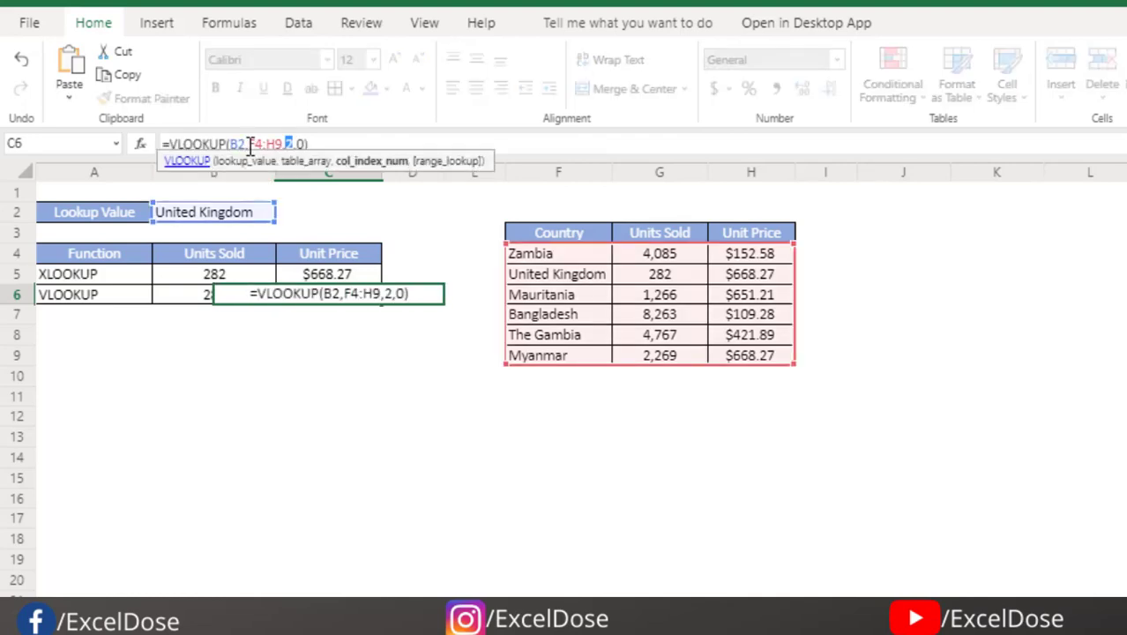
{"action": "type", "text": "3"}
{"action": "key", "text": "Return"}
{"action": "key", "text": "Up"}
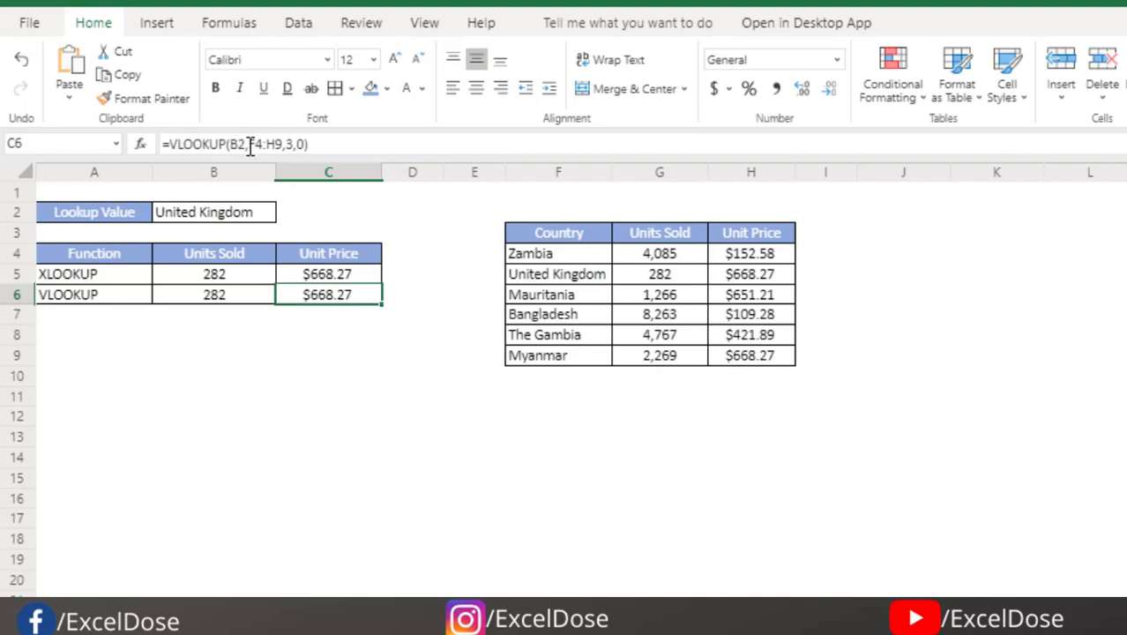
{"action": "key", "text": "Left"}
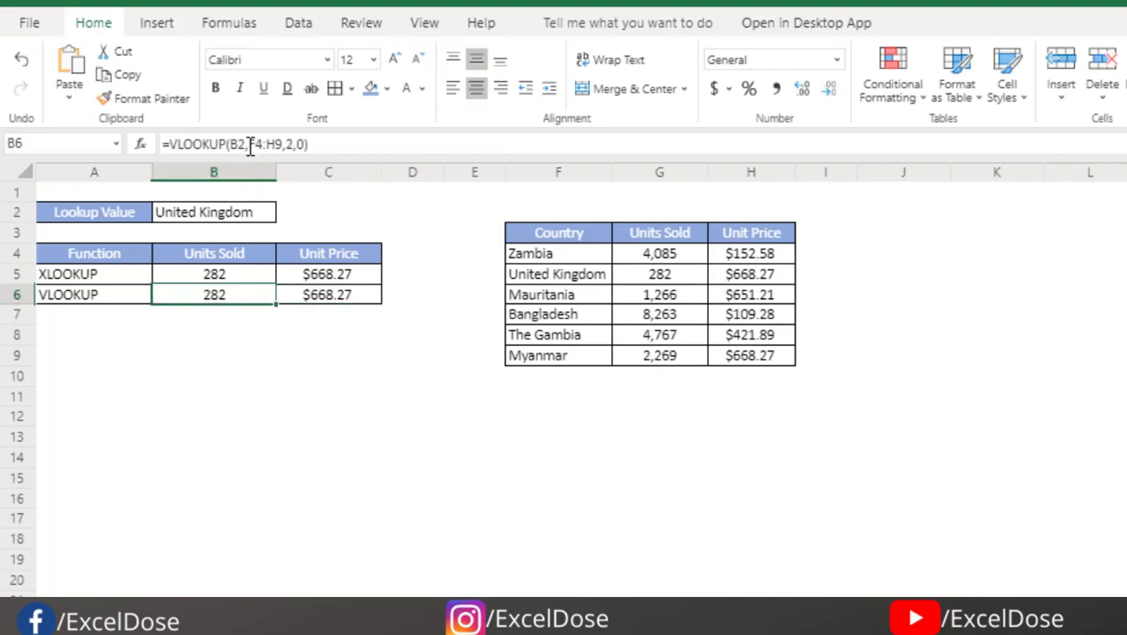
{"action": "key", "text": "Up"}
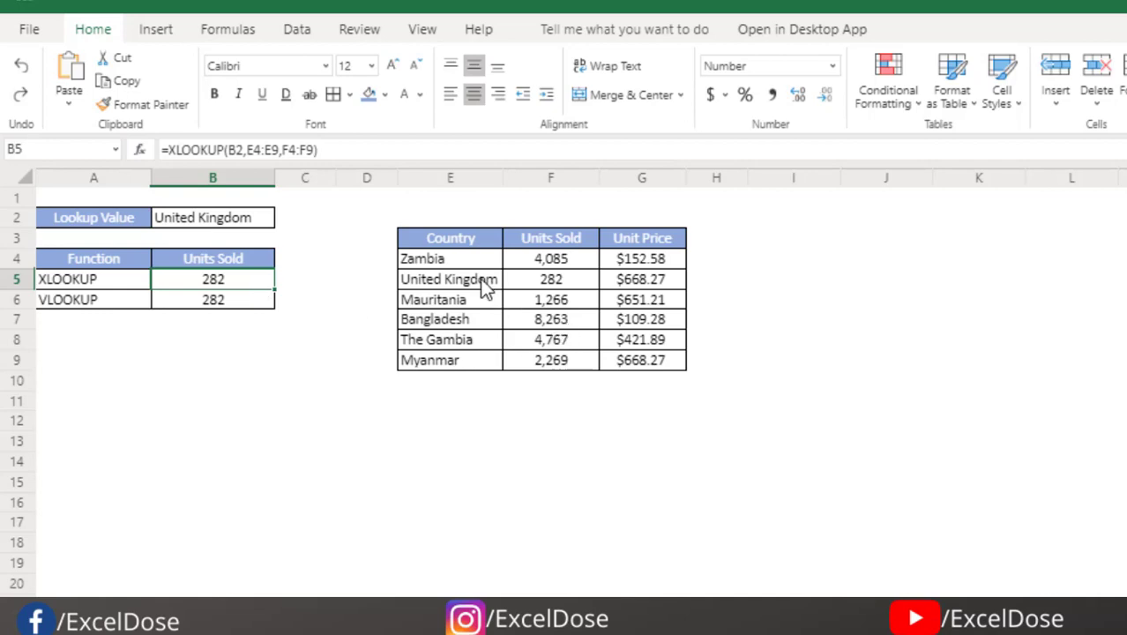
- Set the lookup value in B2 to US, a country missing from the data table
{"action": "left_click_drag", "start_coordinate": [468, 261], "coordinate": [636, 343]}
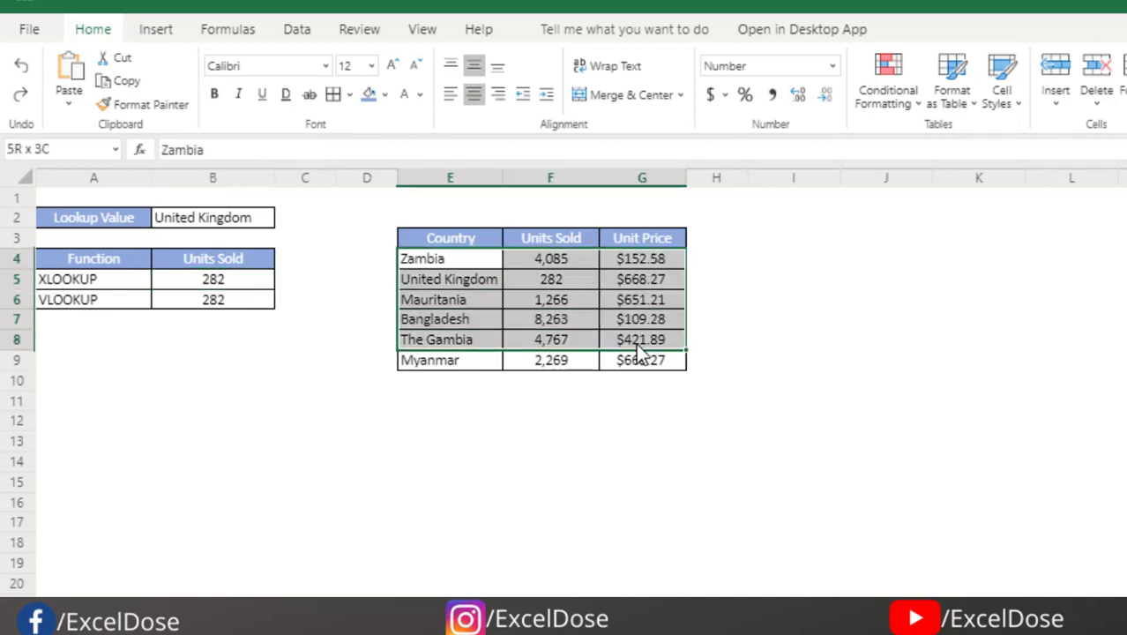
{"action": "left_click", "coordinate": [202, 225]}
{"action": "type", "text": "US"}
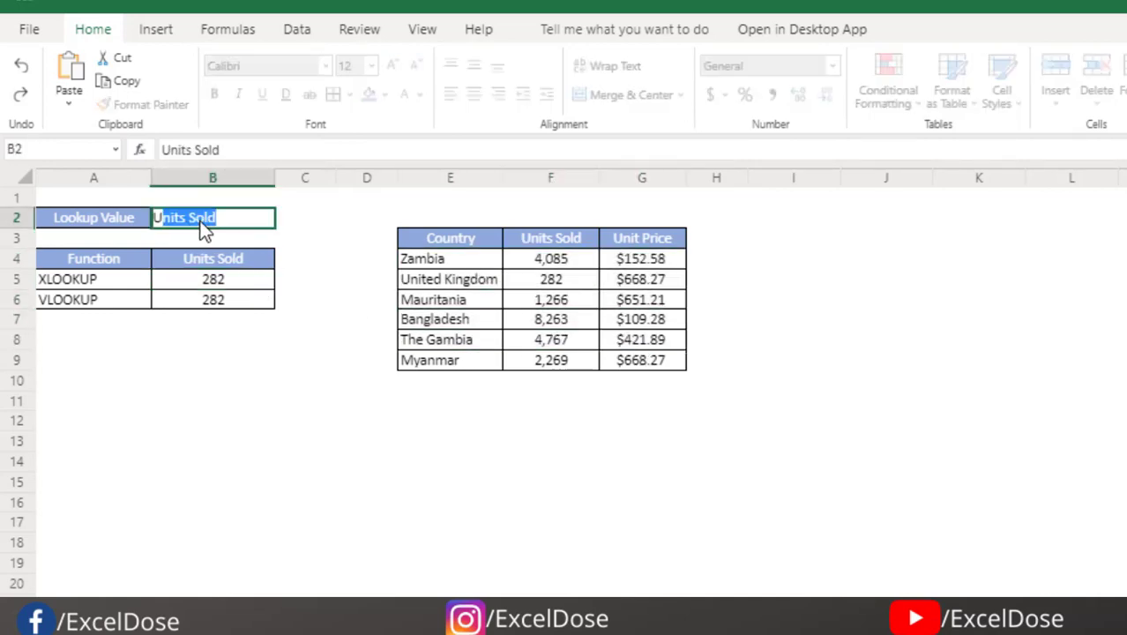
{"action": "left_click", "coordinate": [382, 370]}
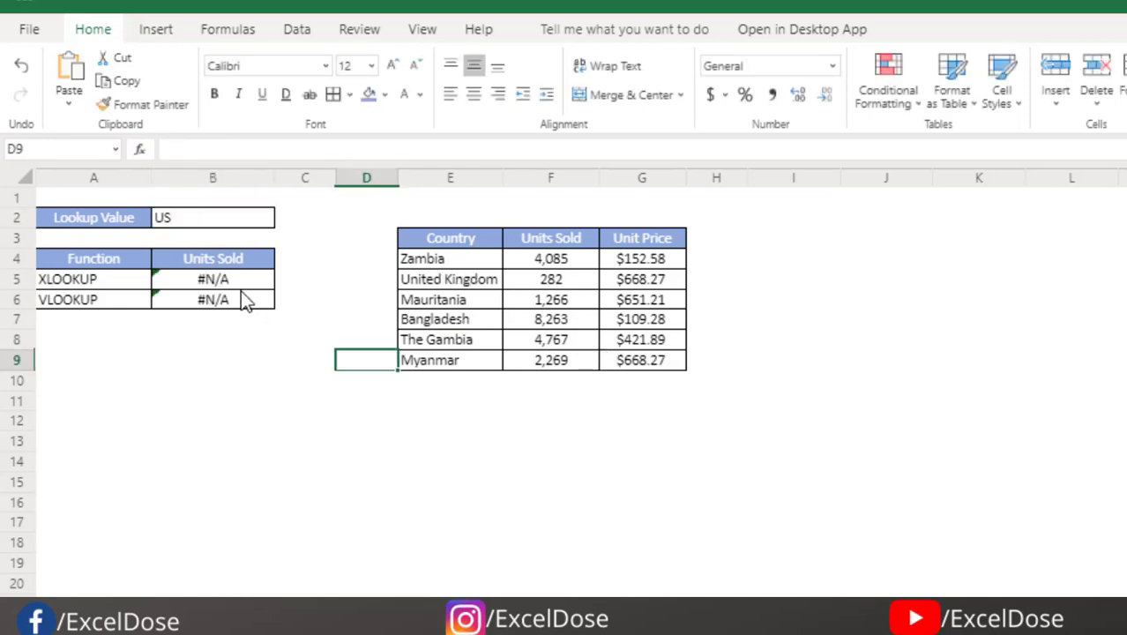
- Add "Not Found" as the if_not_found argument of the XLOOKUP formula in B5
{"action": "left_click", "coordinate": [218, 279]}
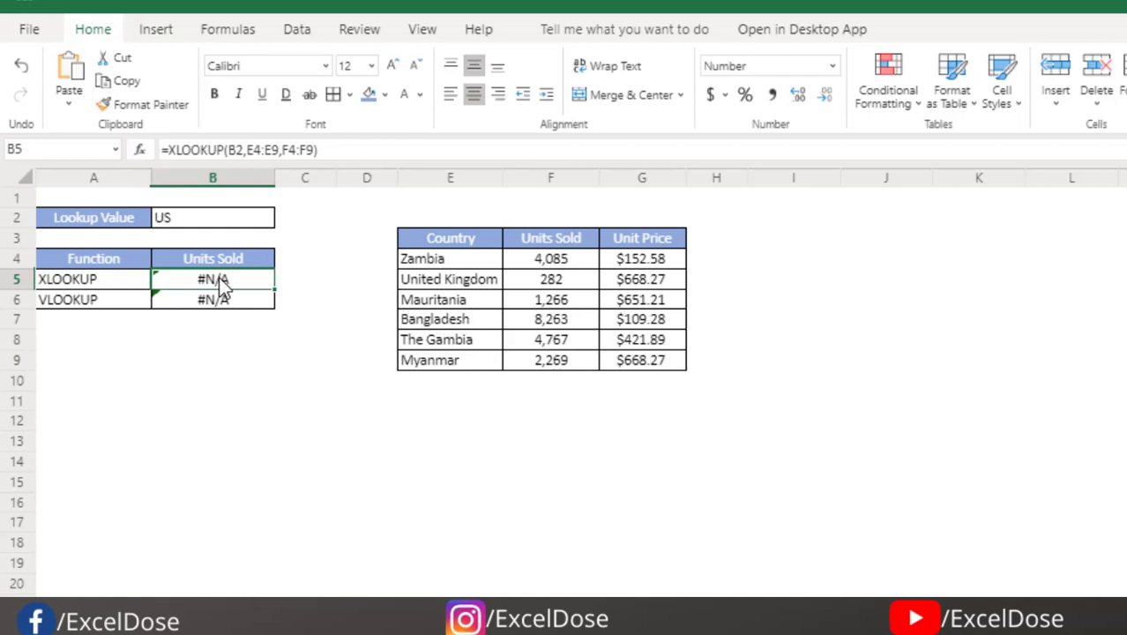
{"action": "left_click", "coordinate": [313, 150]}
{"action": "type", "text": ","}
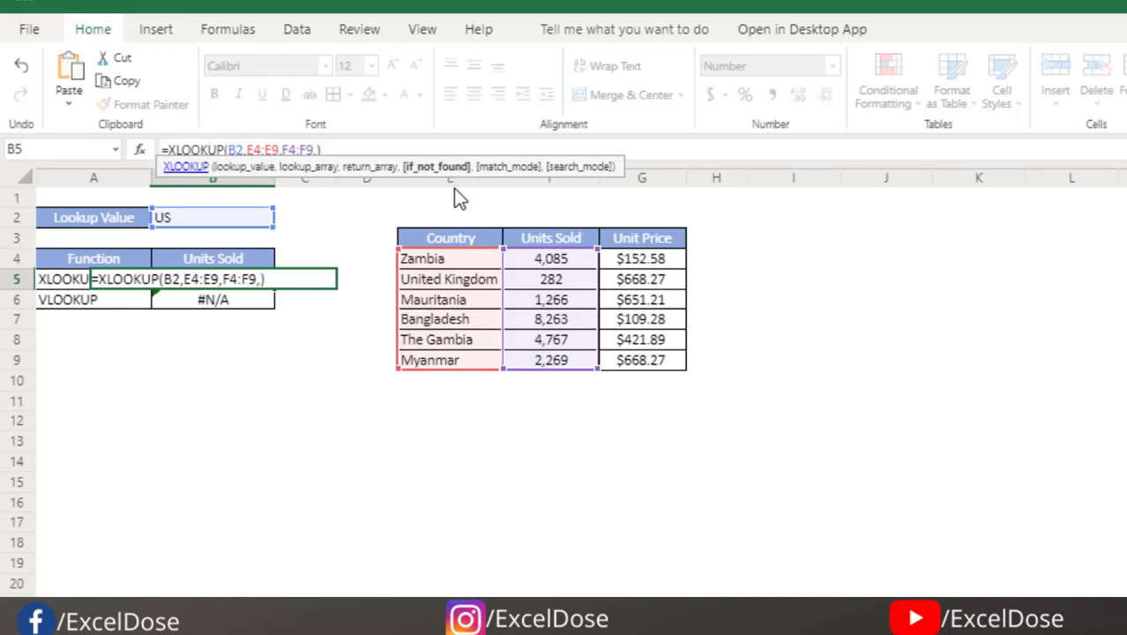
{"action": "type", "text": "\"Not Found\""}
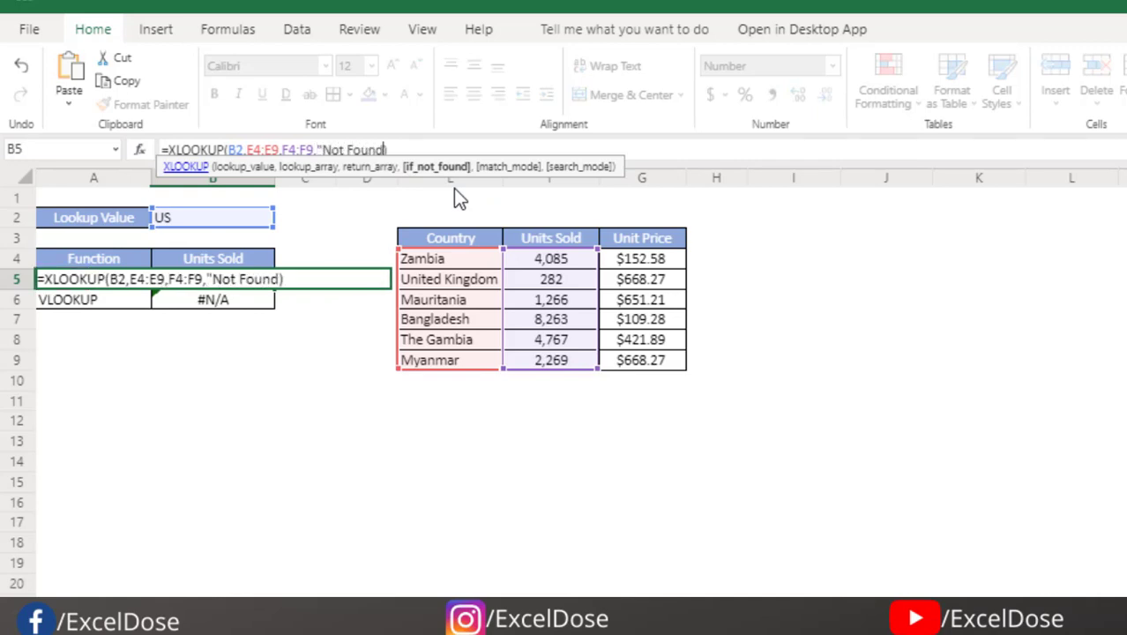
{"action": "type", "text": ")"}
{"action": "key", "text": "Return"}
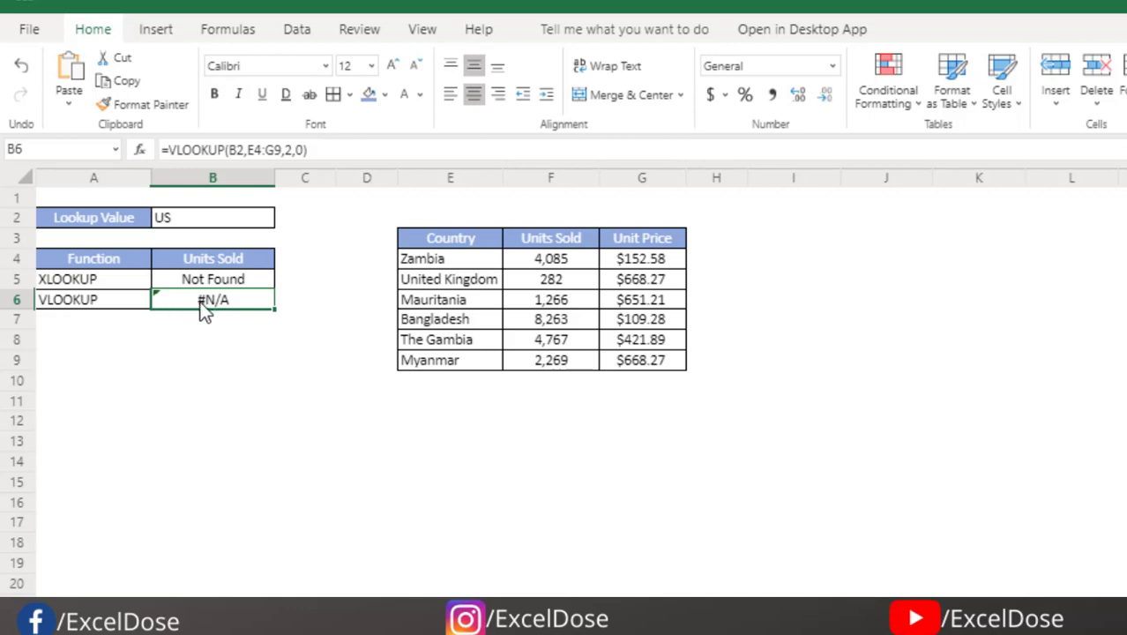
- Wrap the VLOOKUP formula in B6 in IFERROR with "Not Found" as the value for errors
{"action": "left_click", "coordinate": [167, 150]}
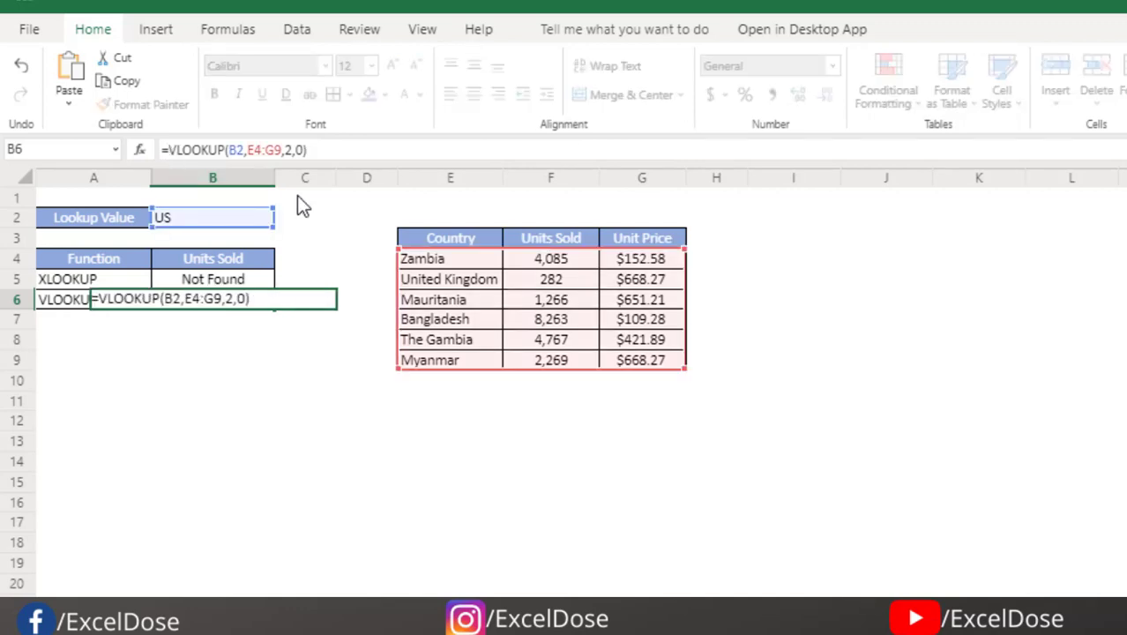
{"action": "type", "text": "if"}
{"action": "type", "text": "error"}
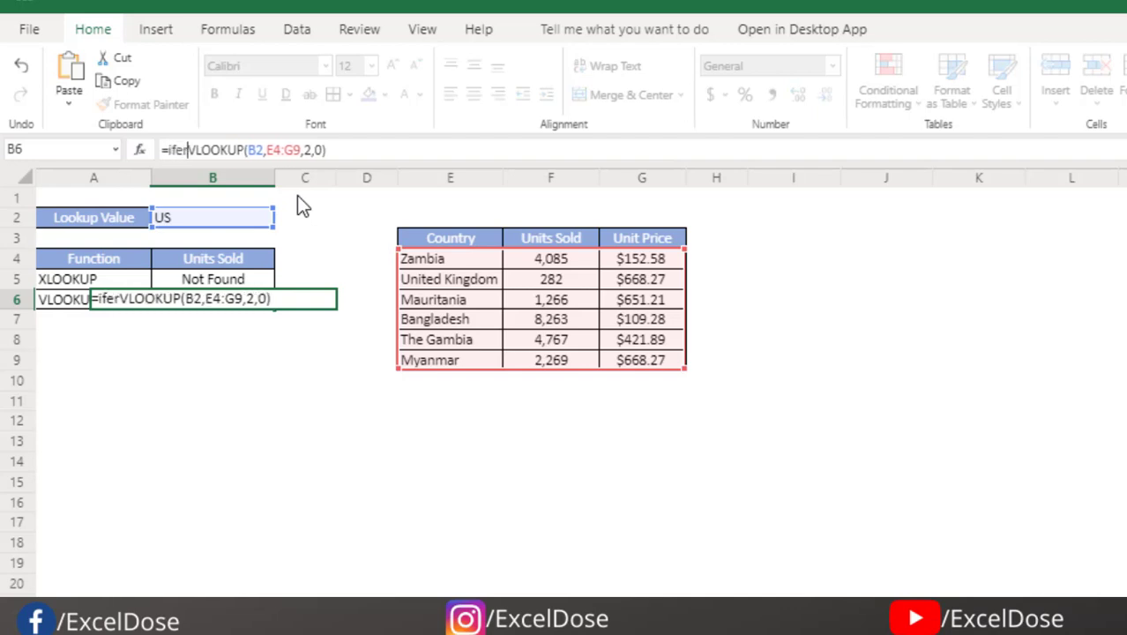
{"action": "type", "text": "("}
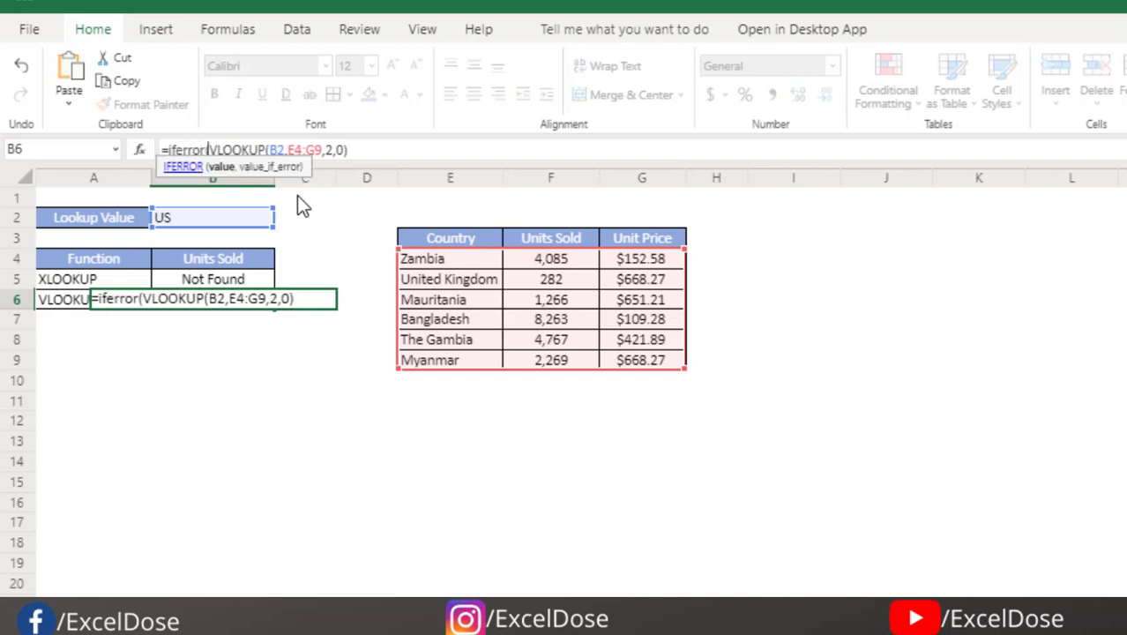
{"action": "left_click", "coordinate": [369, 143]}
{"action": "type", "text": ","}
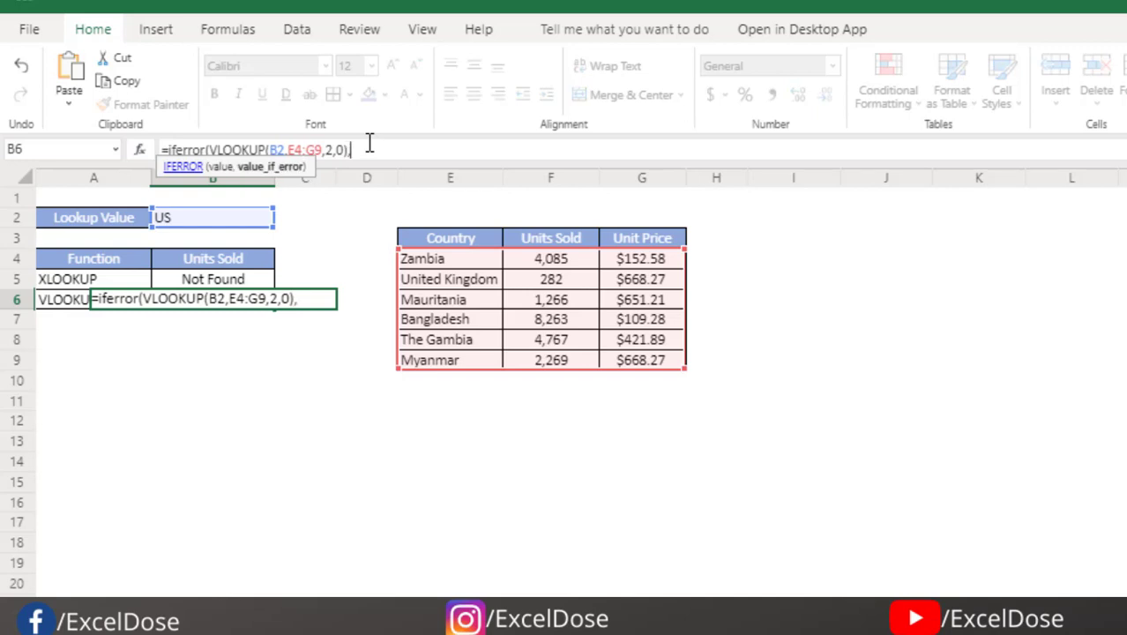
{"action": "type", "text": "\"Not Found\")"}
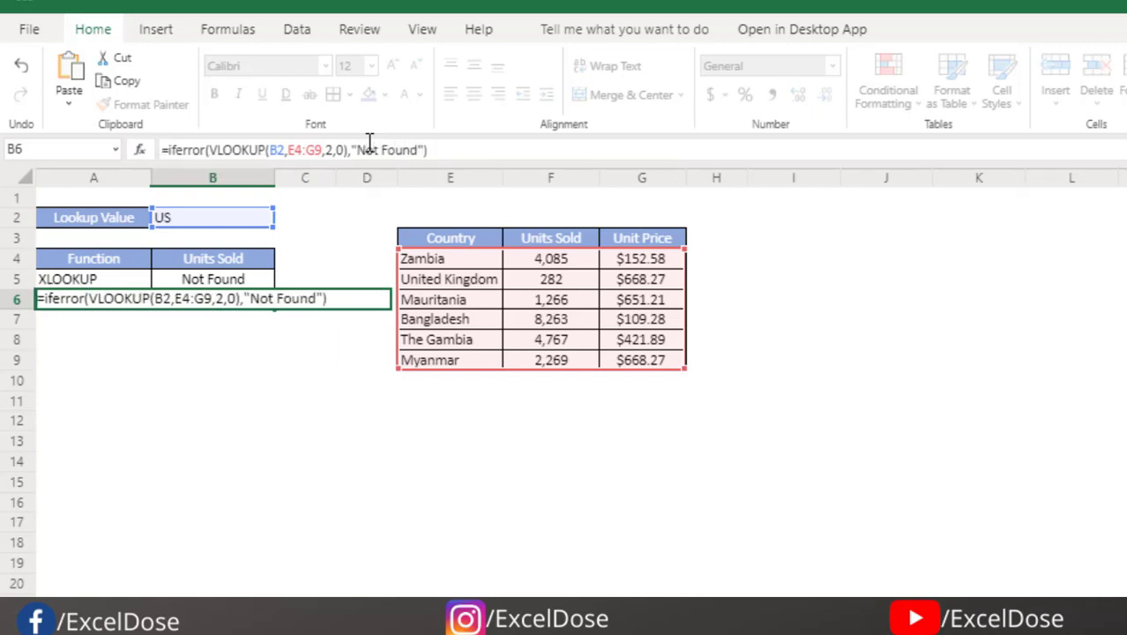
{"action": "key", "text": "Return"}
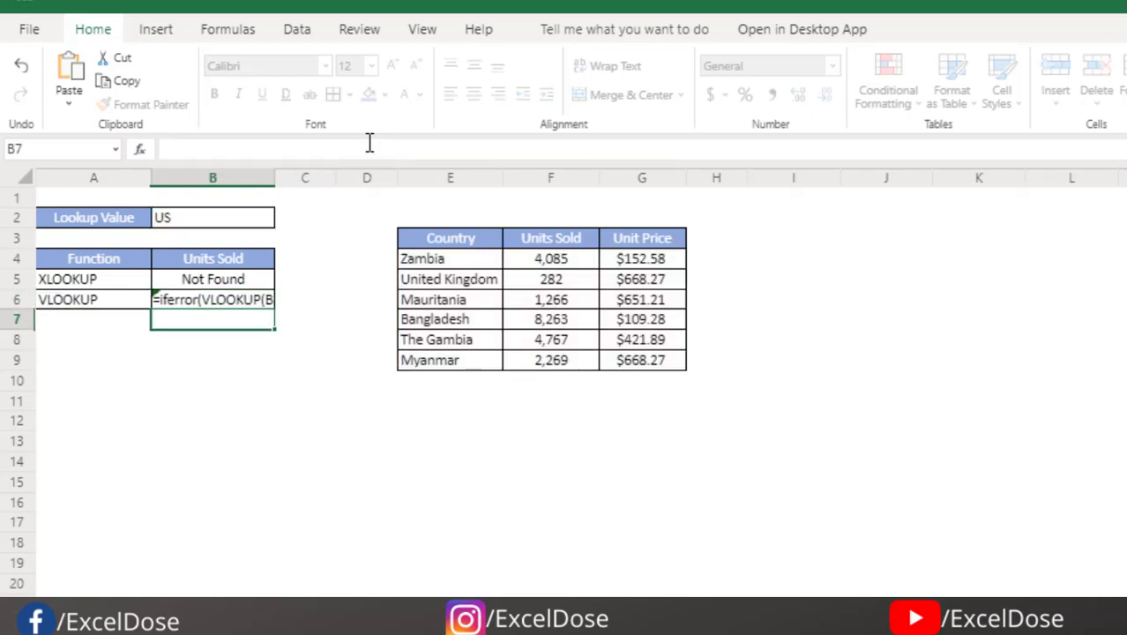
{"action": "left_click", "coordinate": [172, 286]}
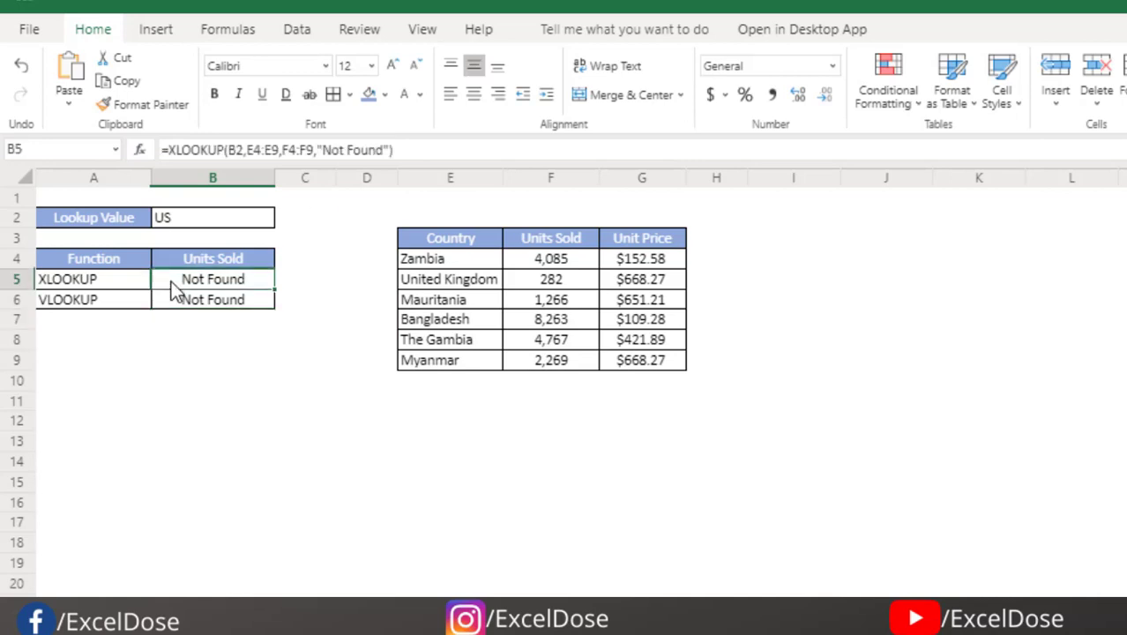